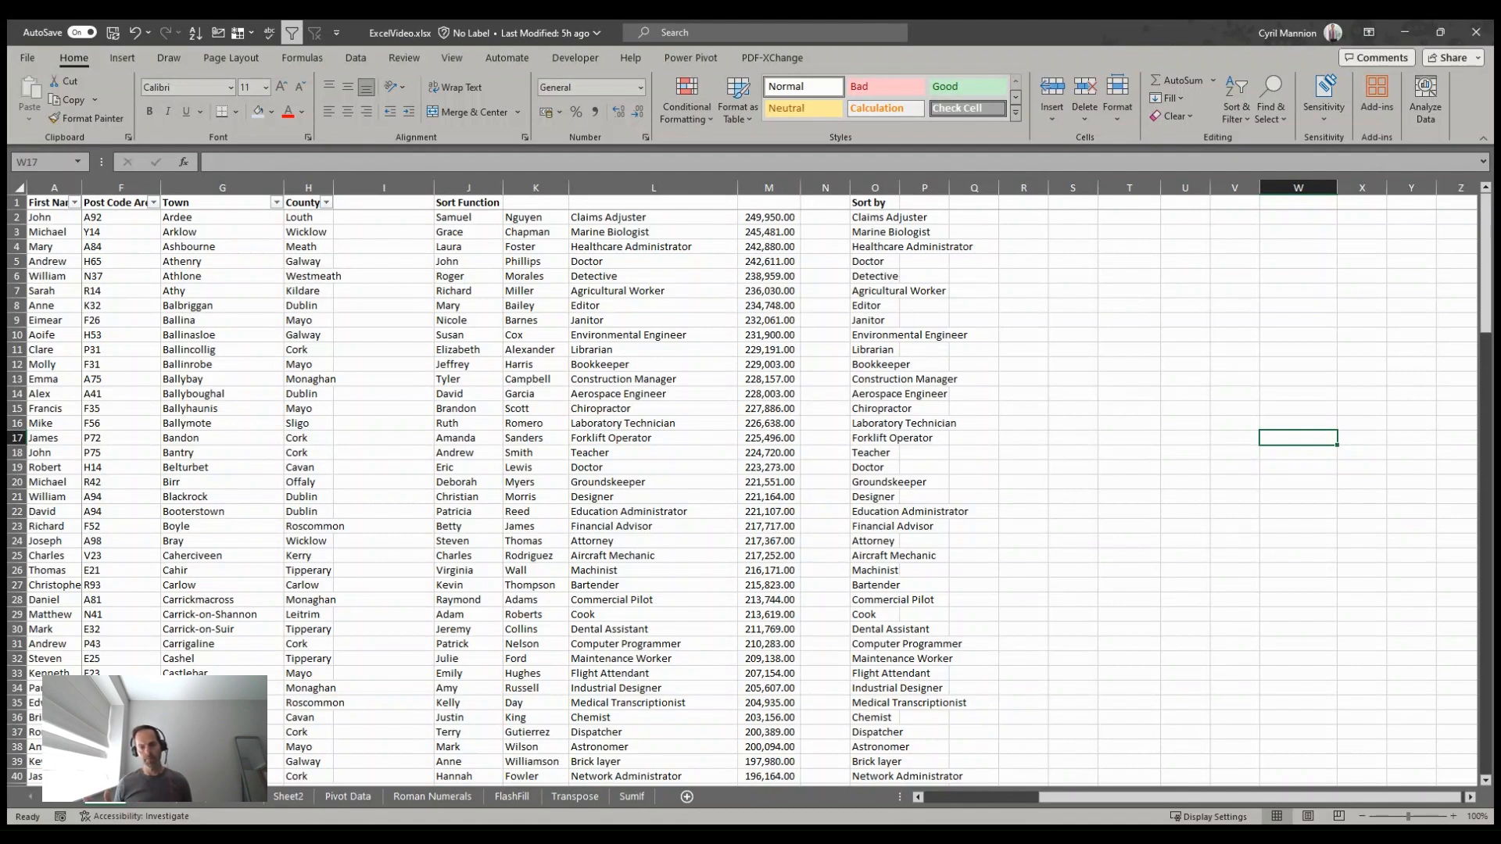
pyautogui.click(296, 438)
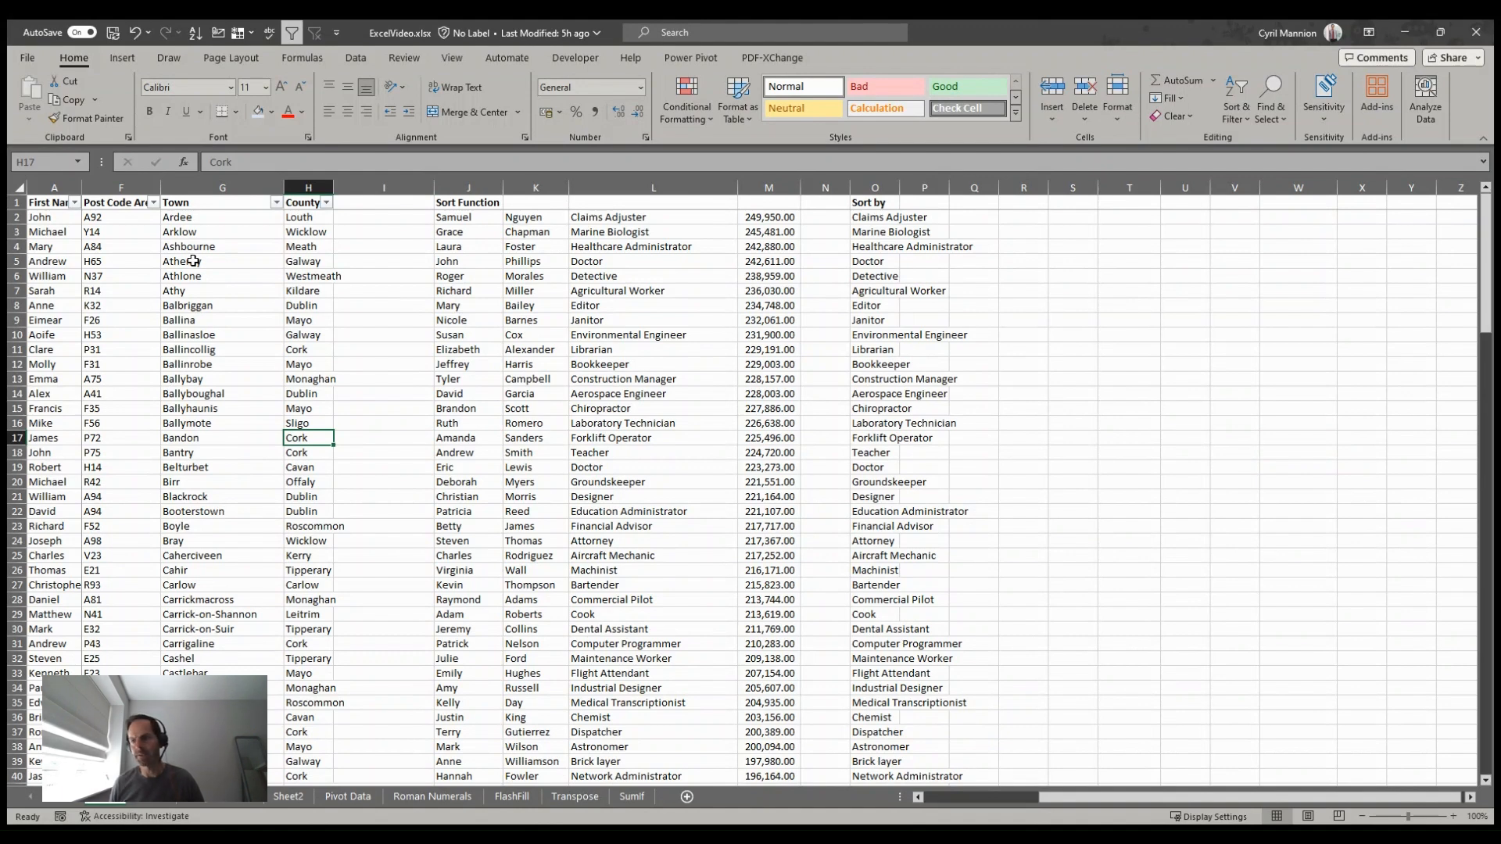
pyautogui.click(113, 334)
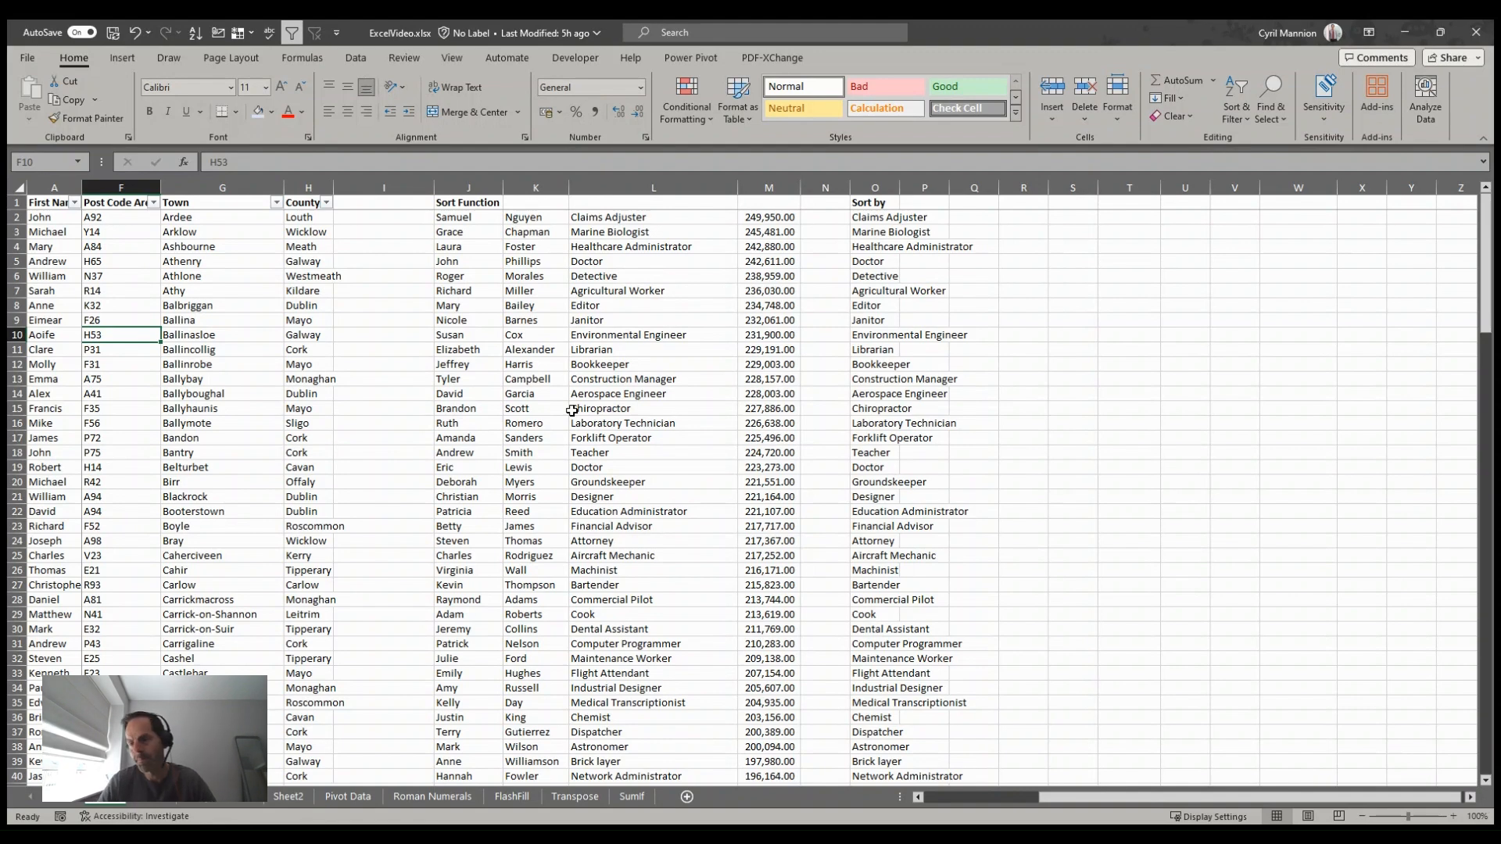
pyautogui.click(337, 438)
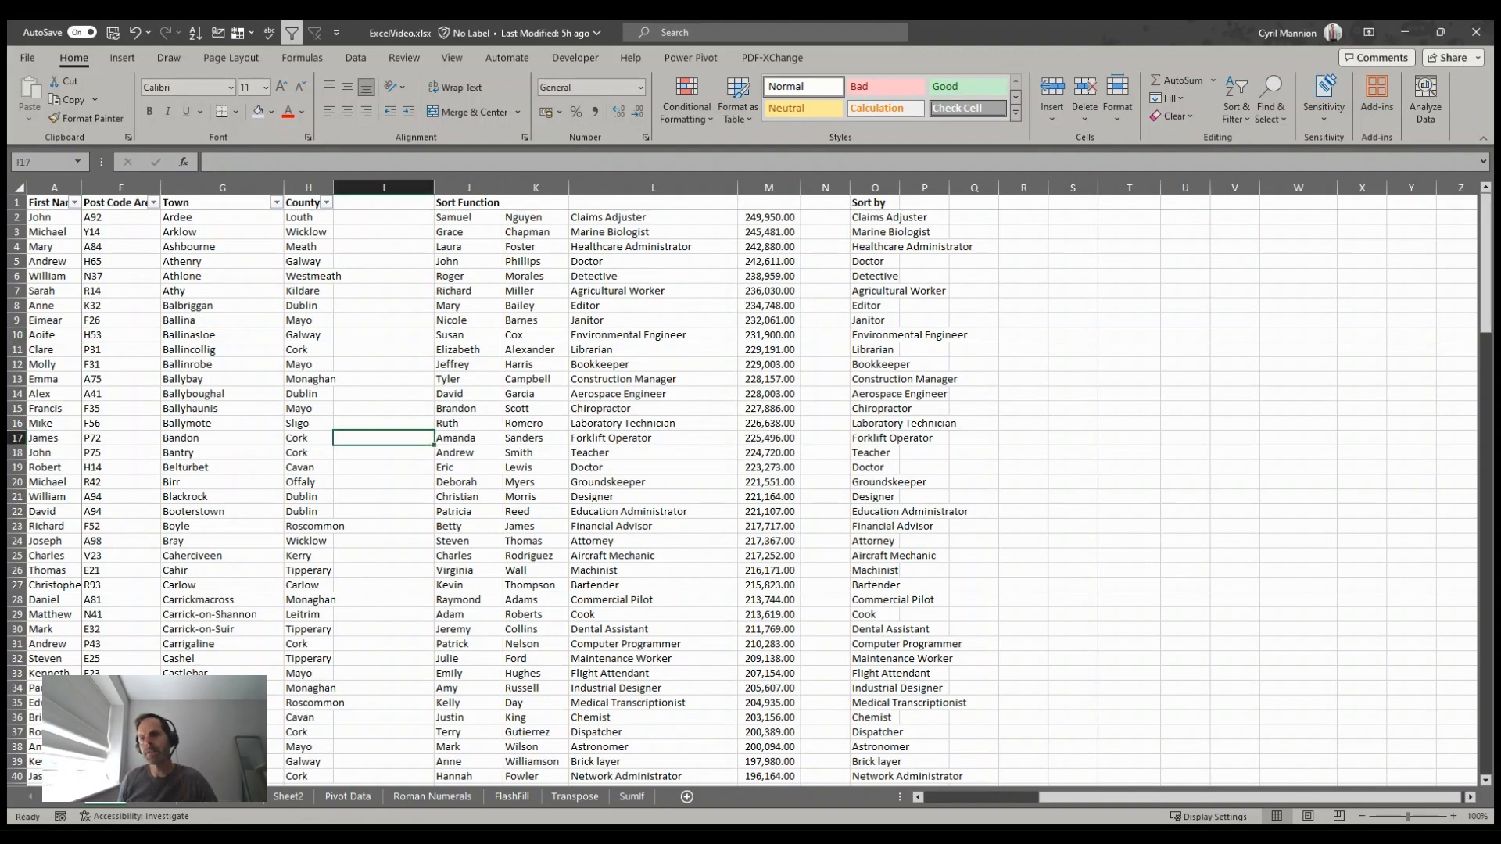
# Look over the workbook's file management page and its Save a Copy options, and return to the worksheet.
pyautogui.click(28, 59)
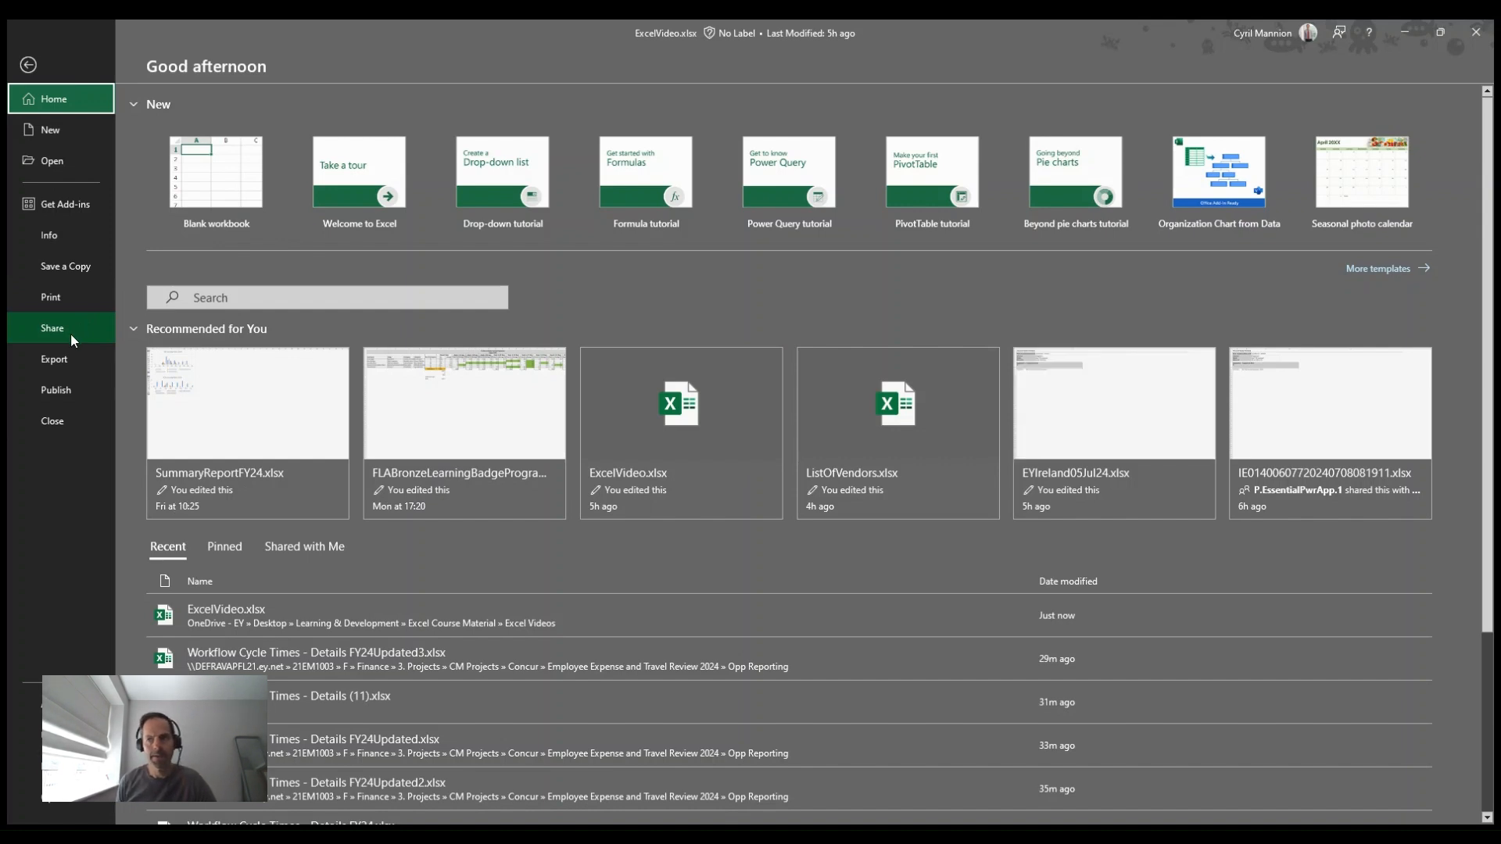
pyautogui.click(30, 65)
pyautogui.click(29, 59)
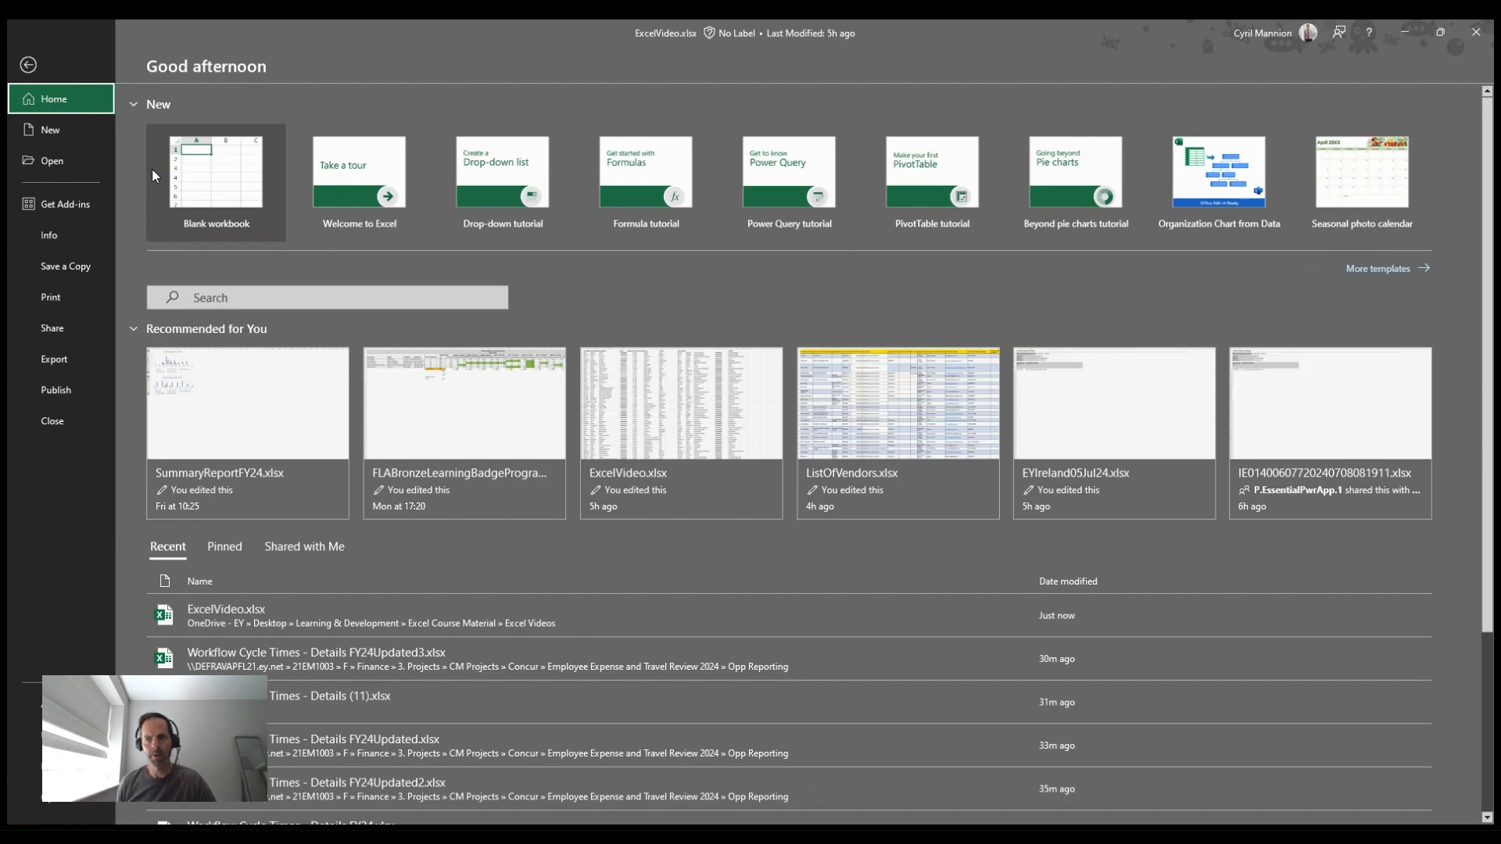
pyautogui.click(93, 271)
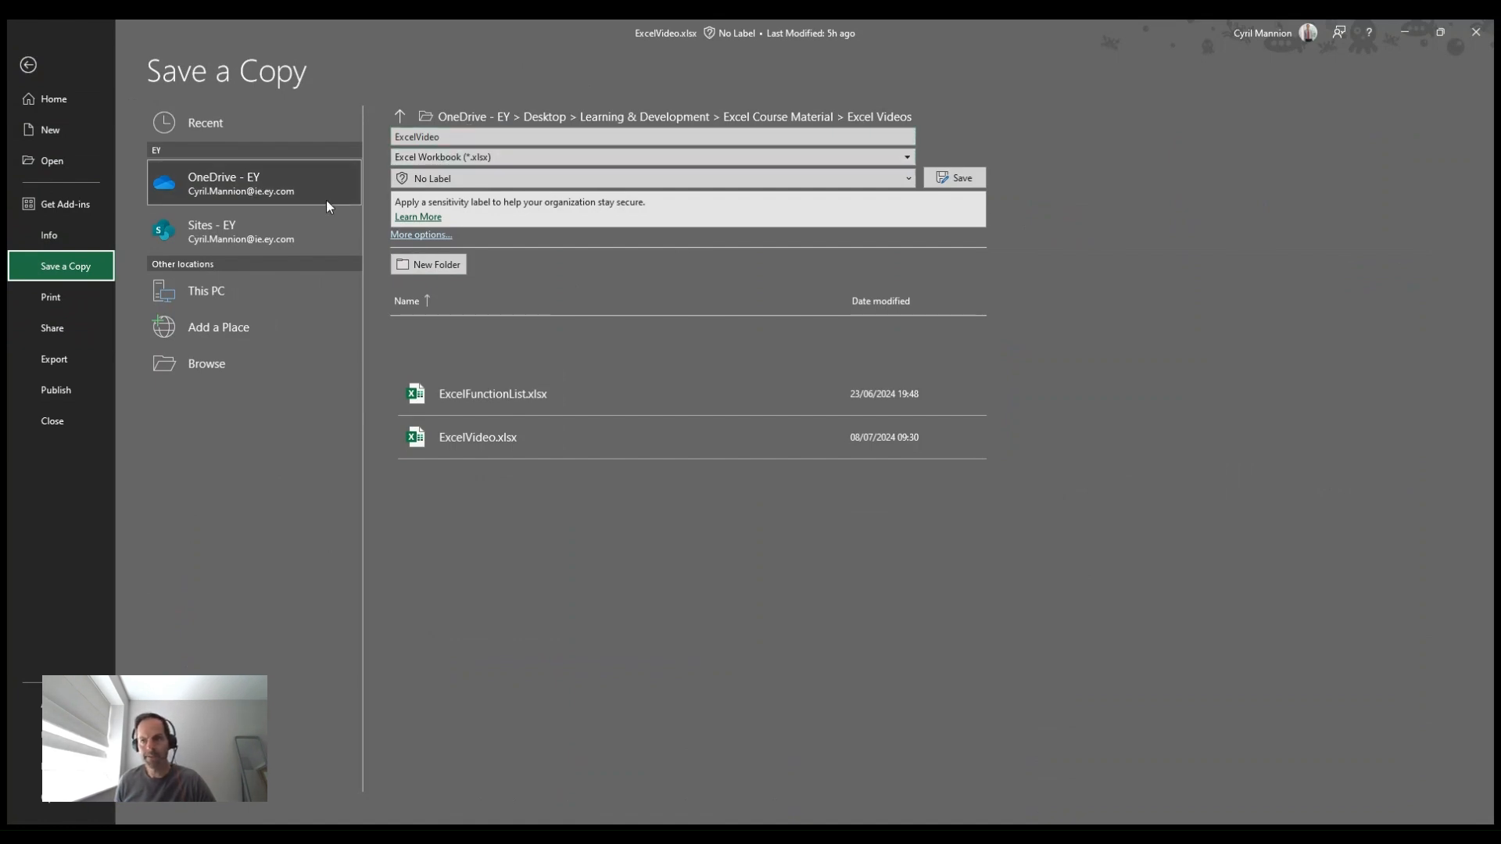
pyautogui.click(31, 69)
pyautogui.click(407, 523)
pyautogui.click(195, 527)
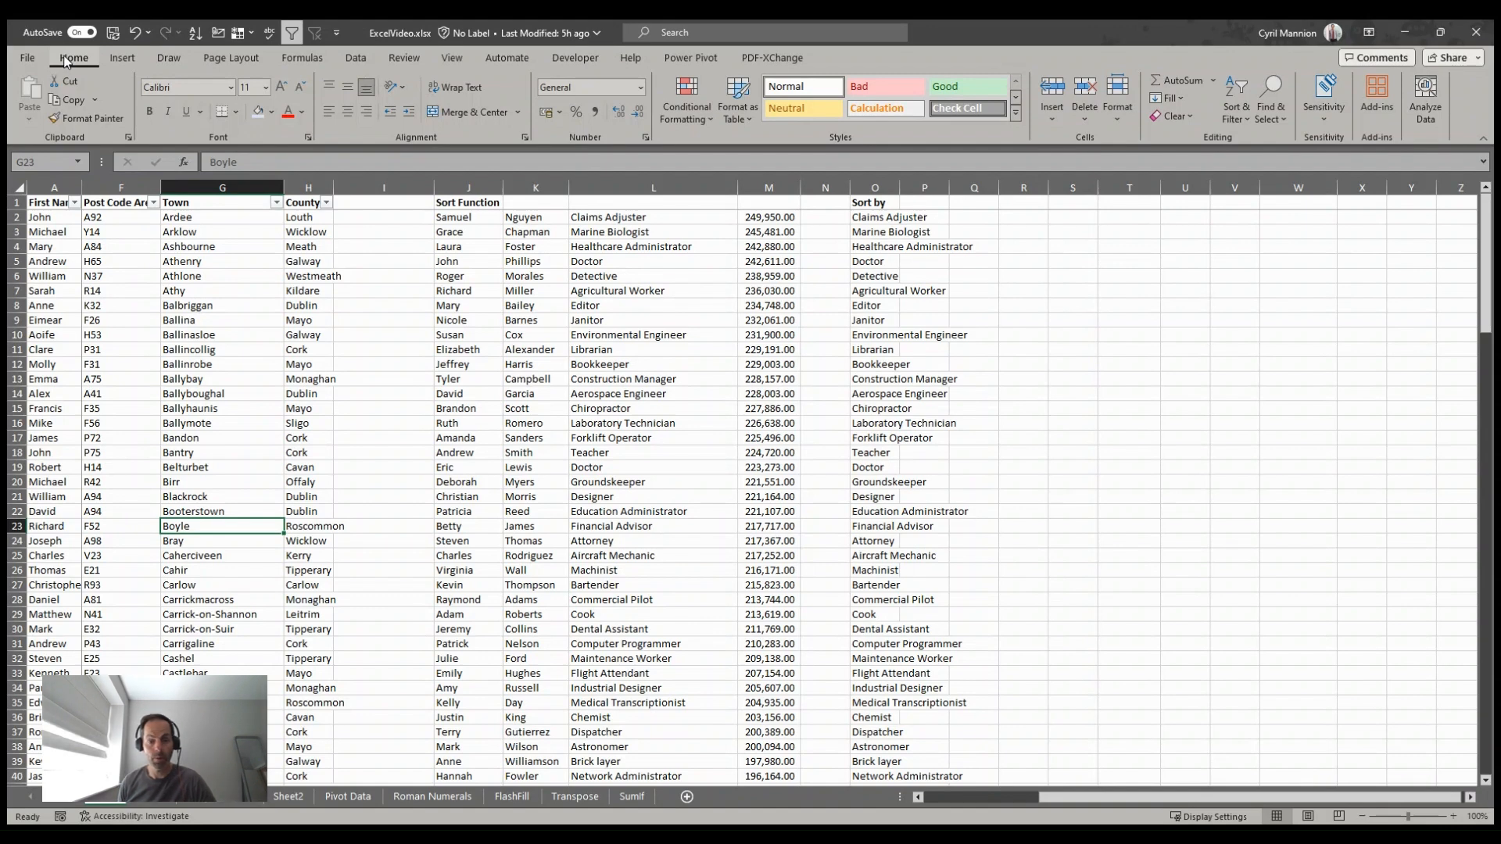
pyautogui.click(117, 58)
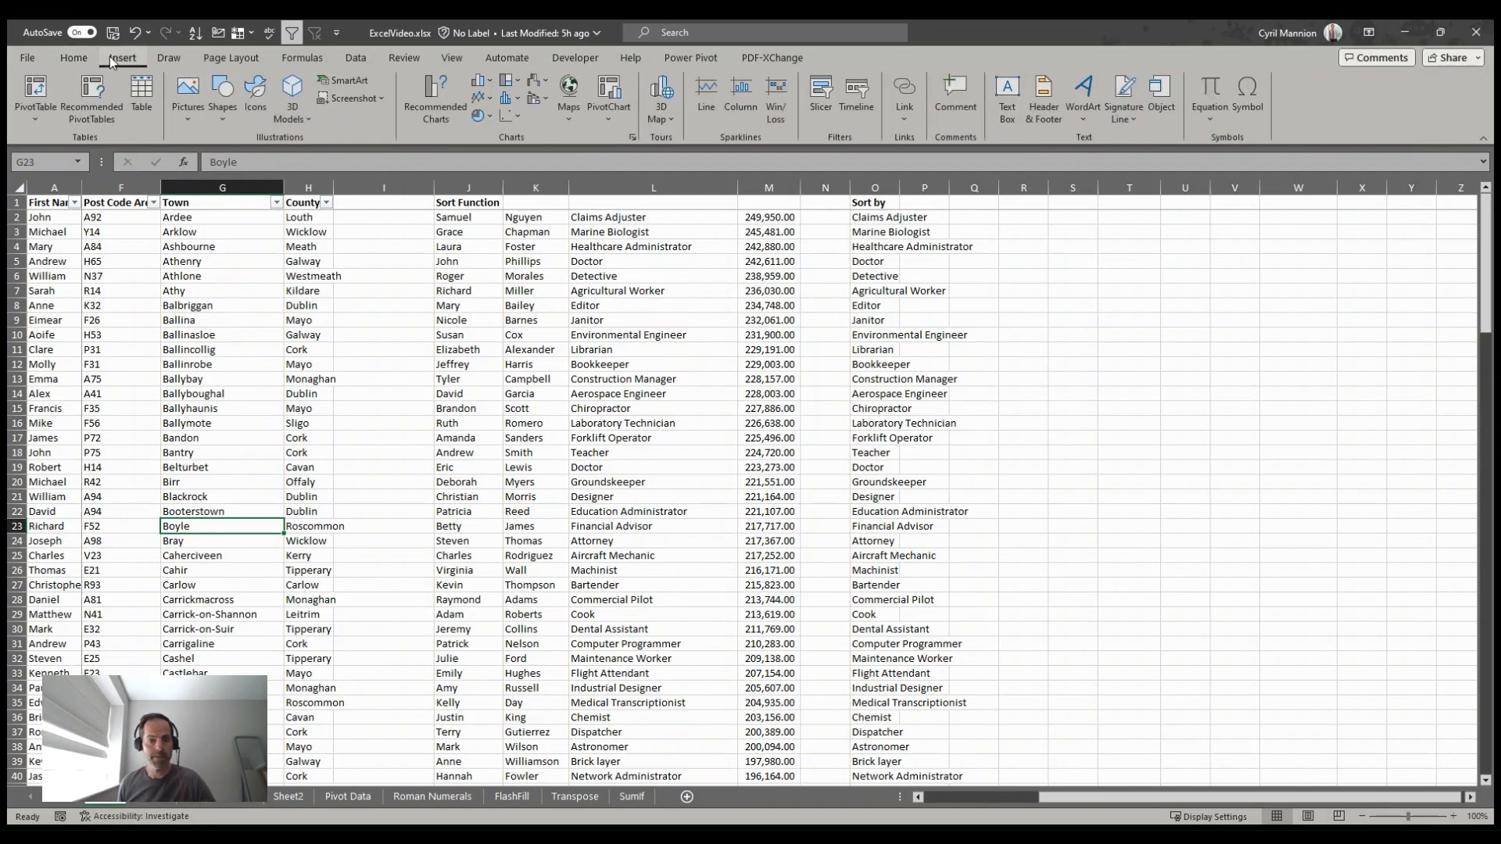
pyautogui.click(80, 59)
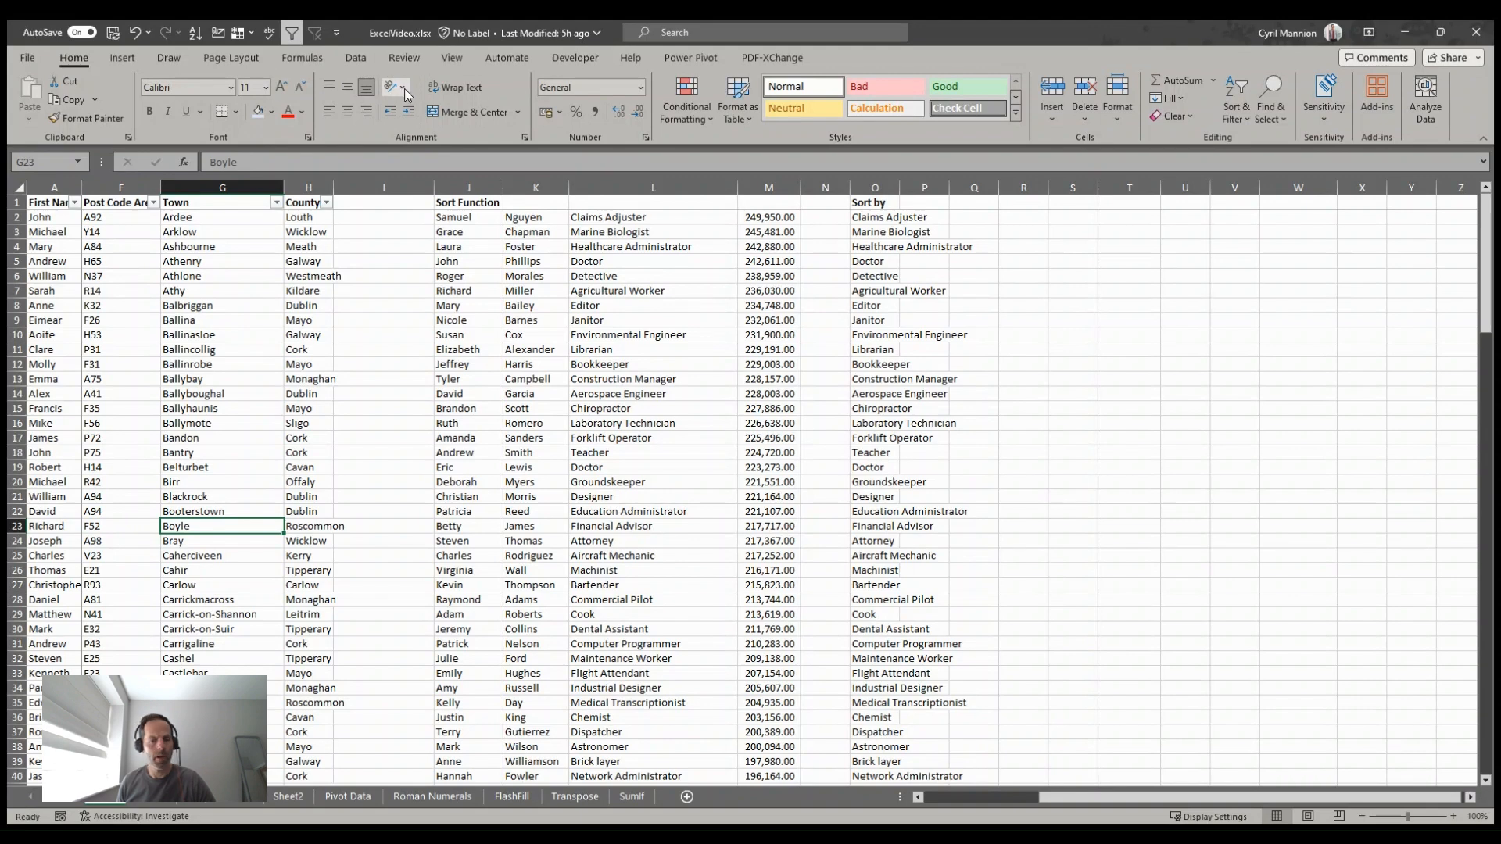
pyautogui.click(535, 394)
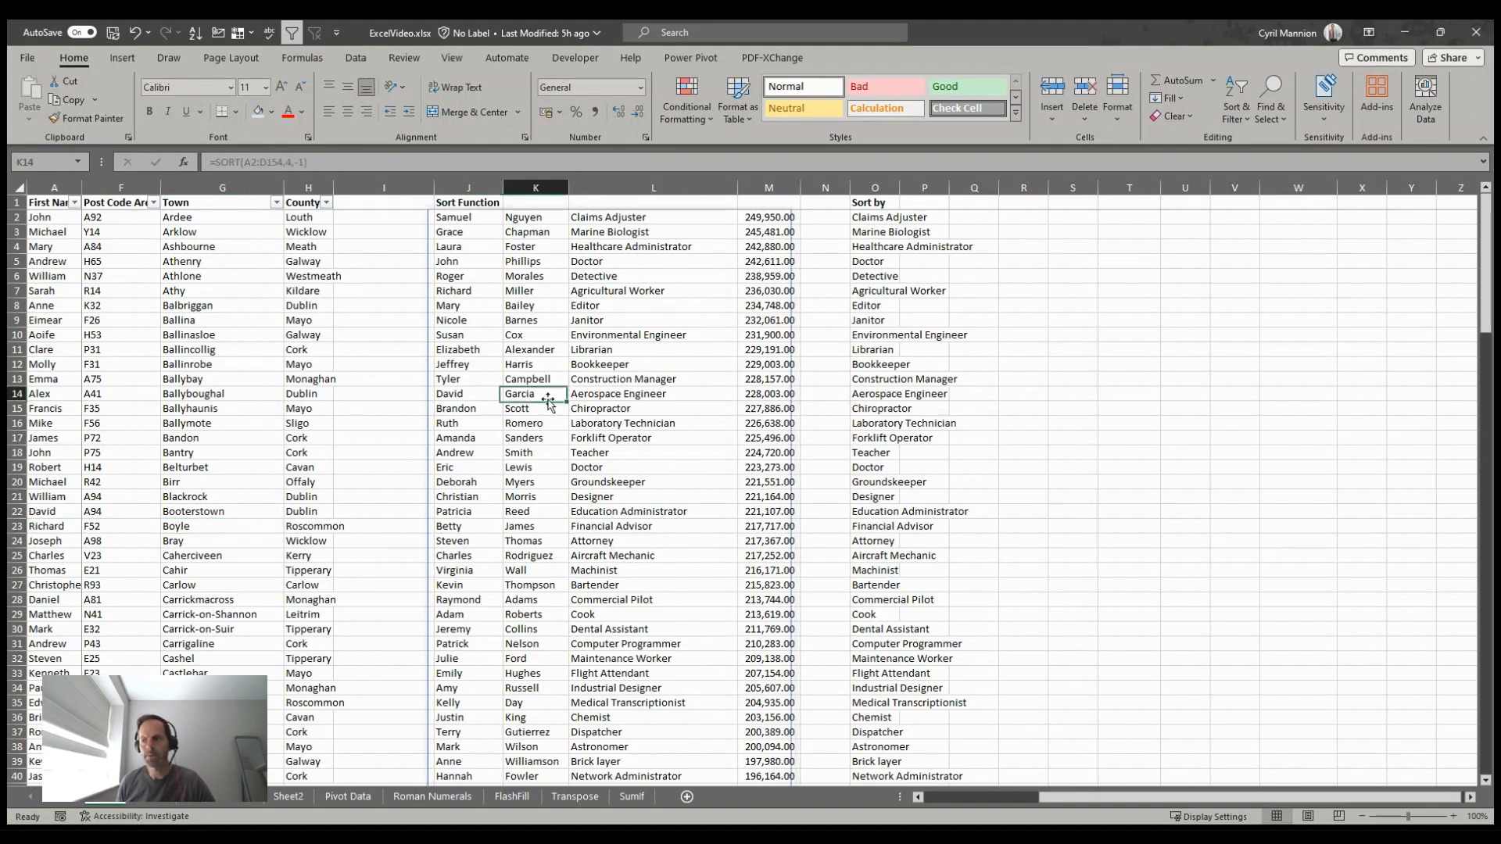
pyautogui.click(963, 366)
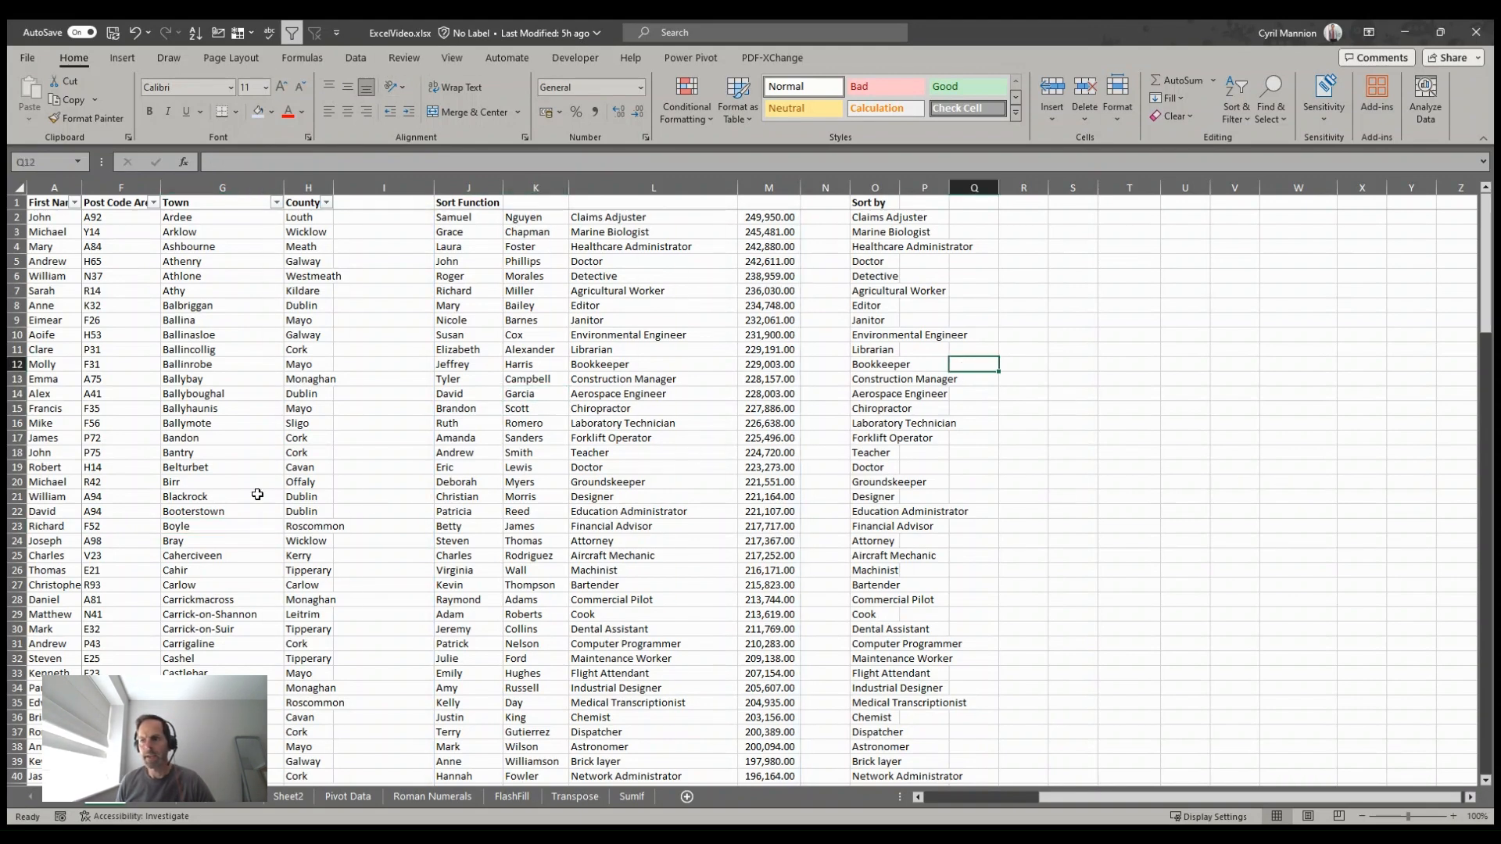
pyautogui.click(227, 410)
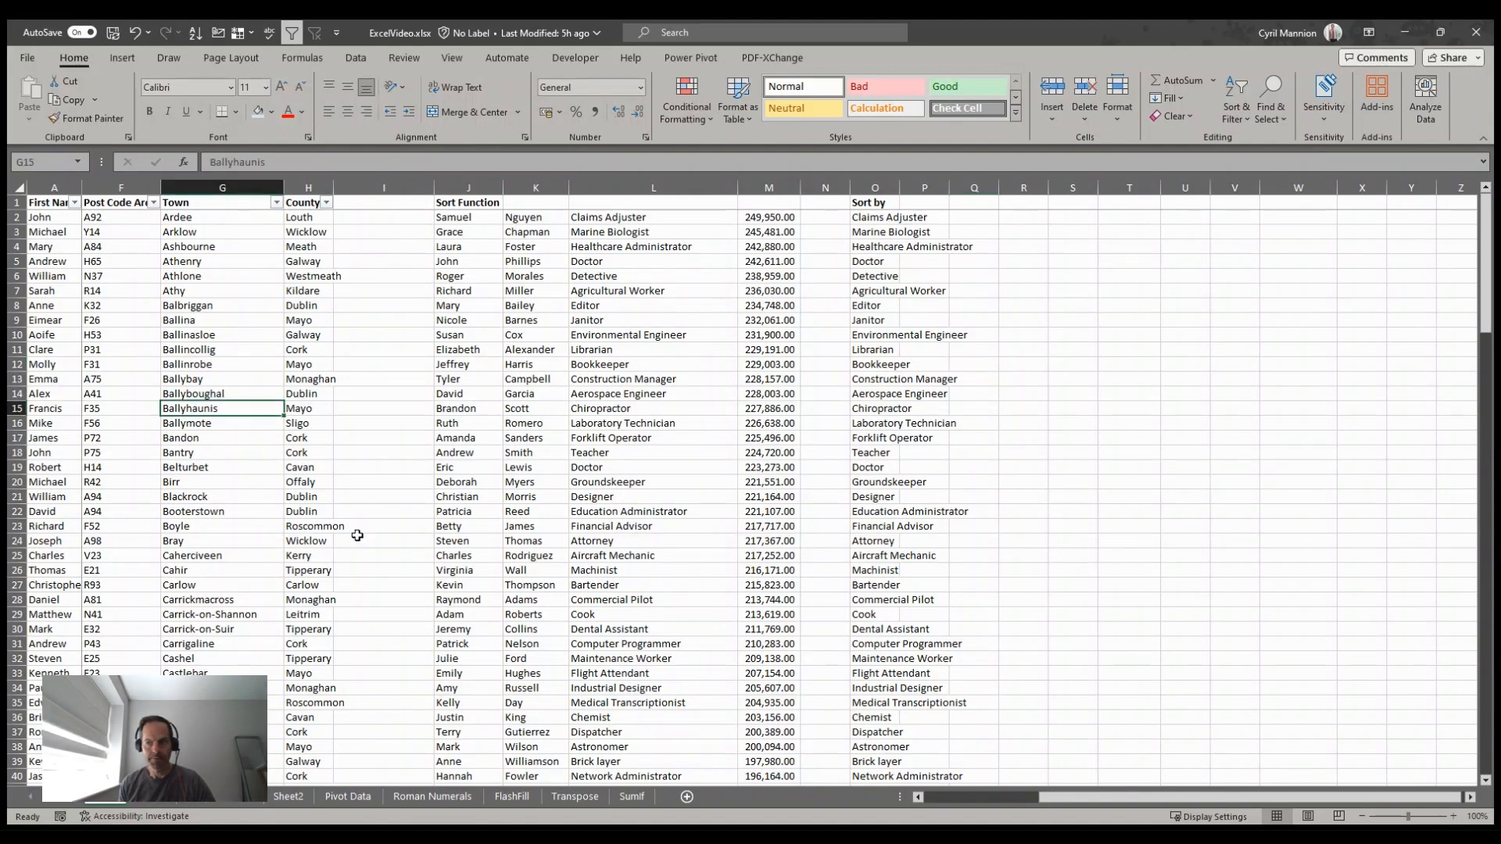
# Set the vertical alignment of the town in cell G7 to Top Align.
pyautogui.click(187, 290)
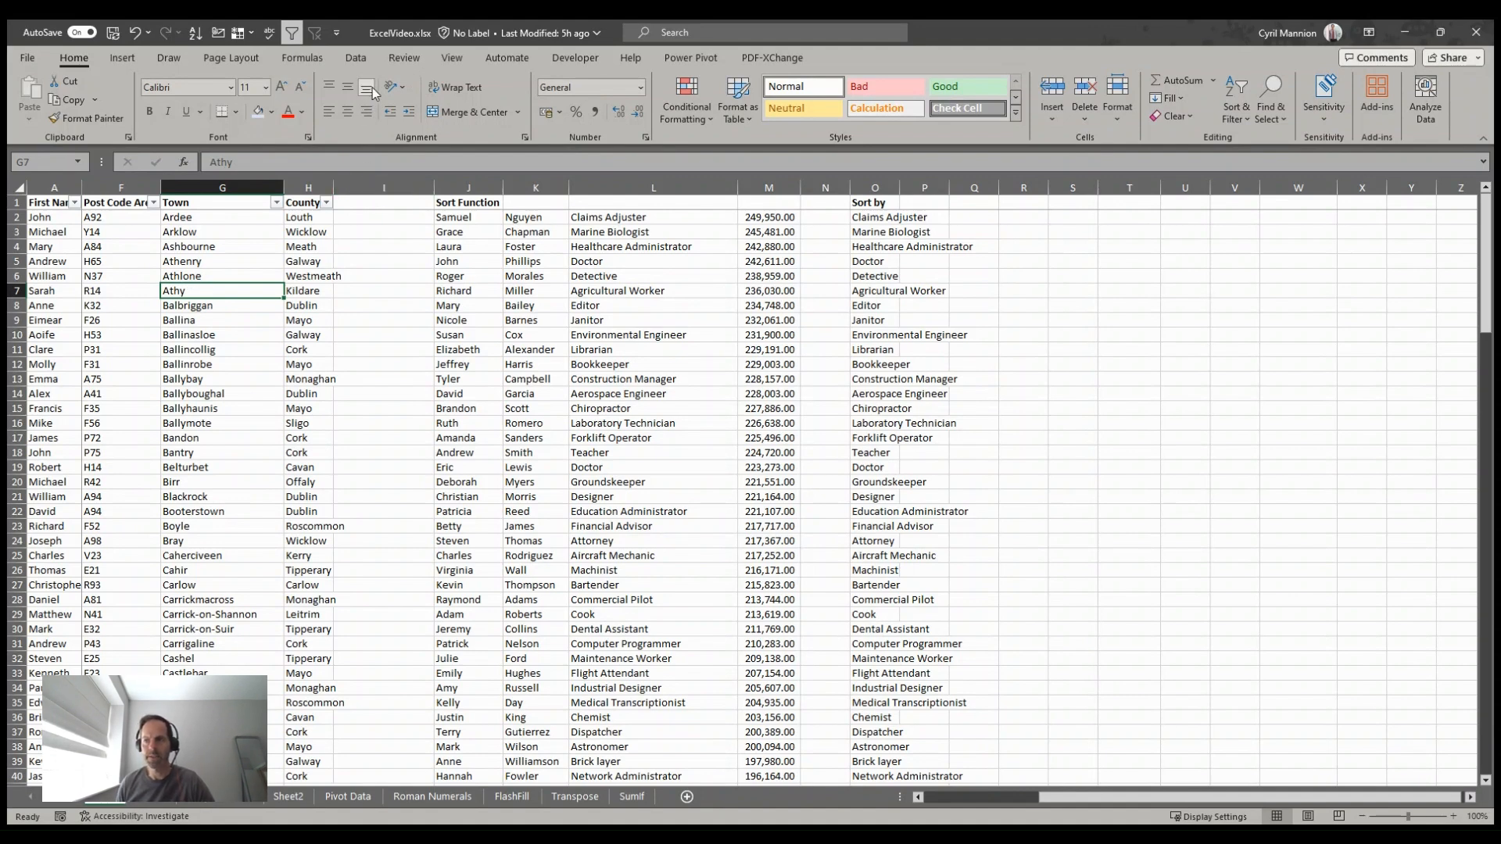
pyautogui.click(332, 92)
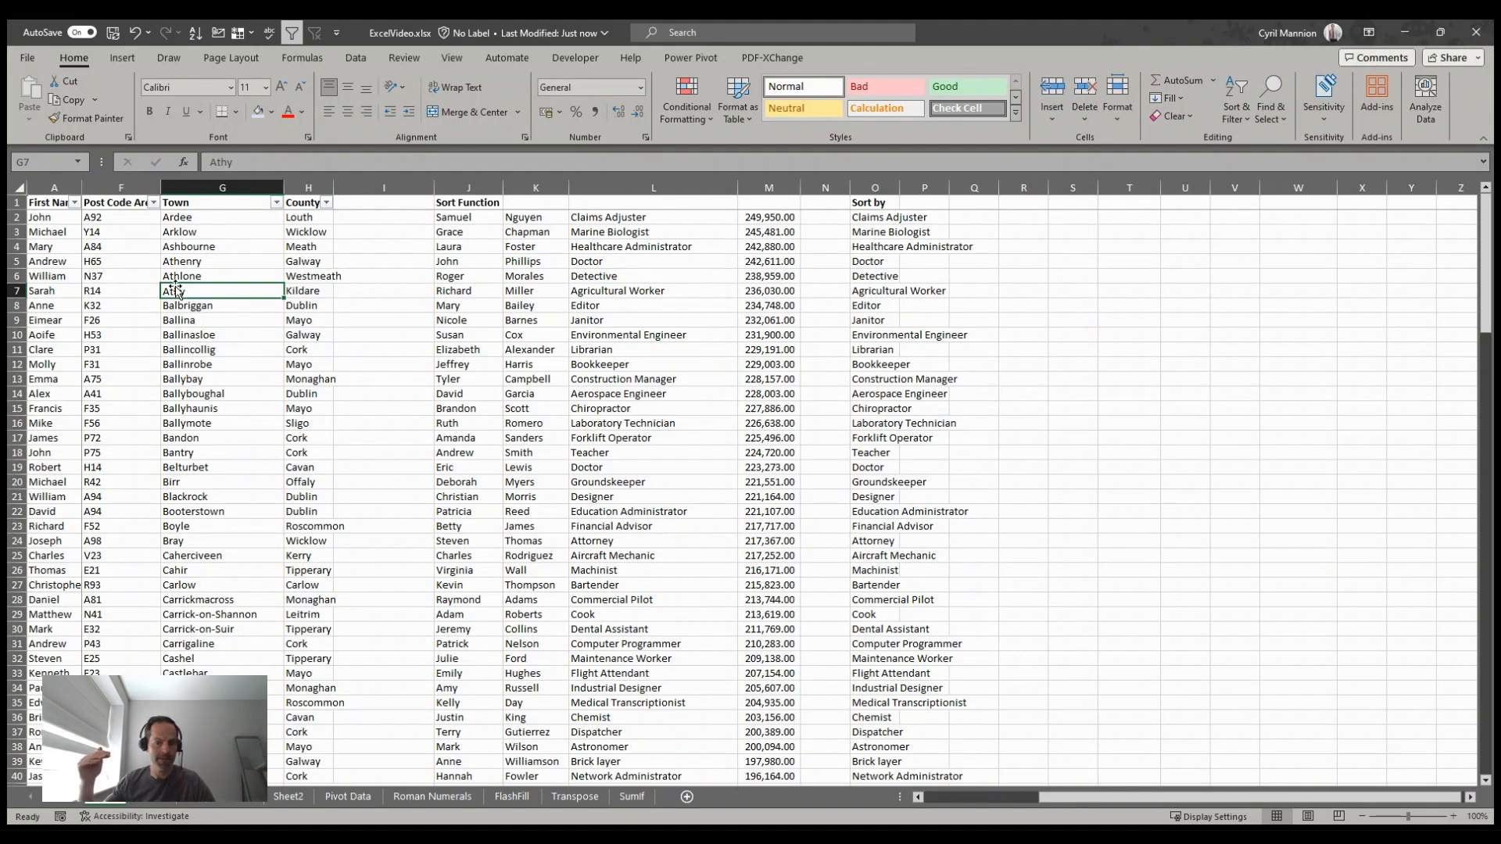
# Copy the first name in cell A20 and paste it into empty cell V20.
pyautogui.click(927, 424)
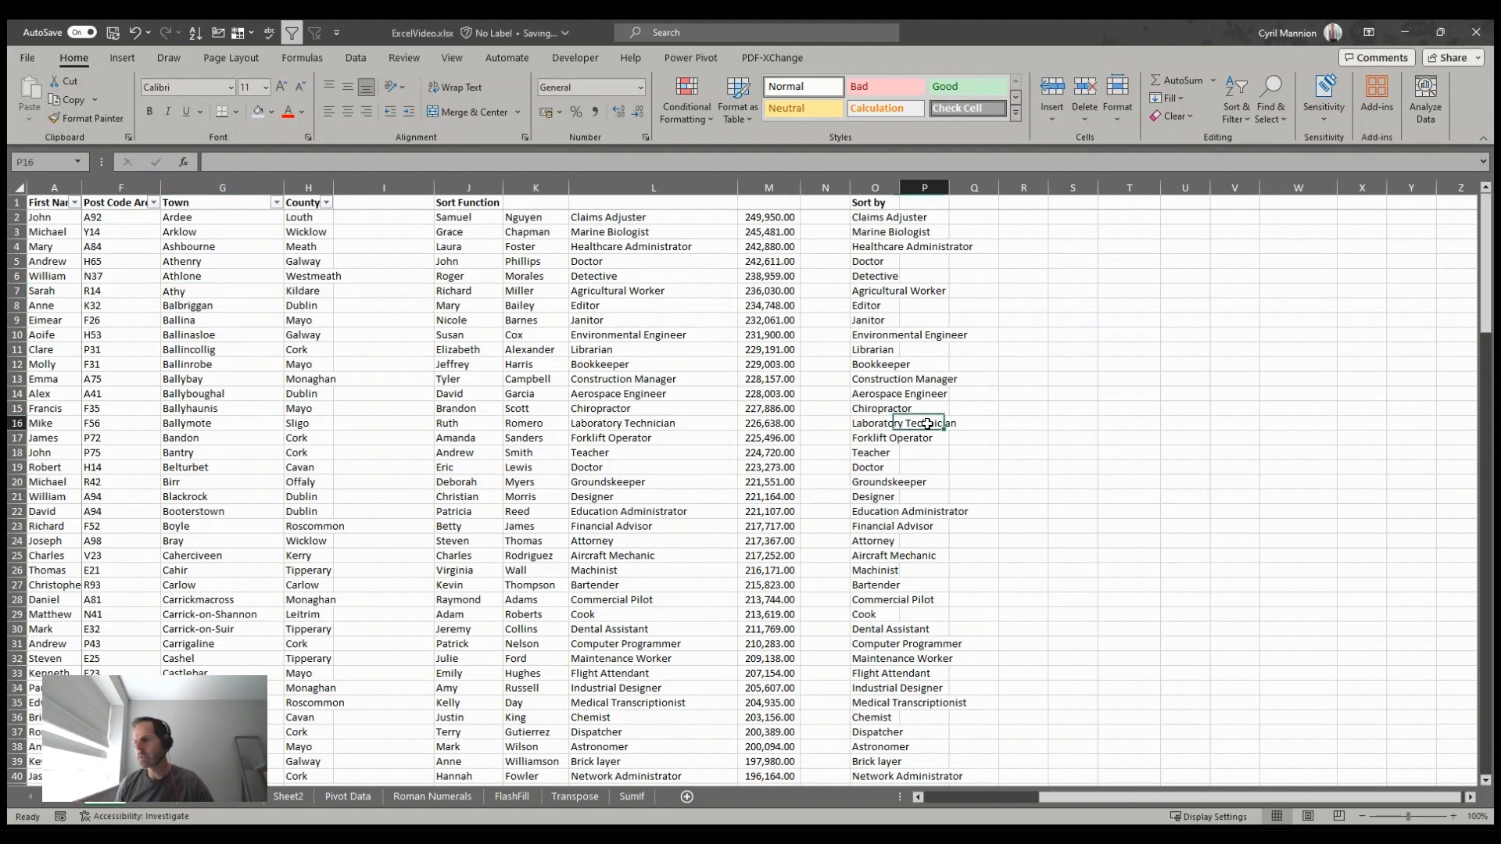
pyautogui.click(874, 482)
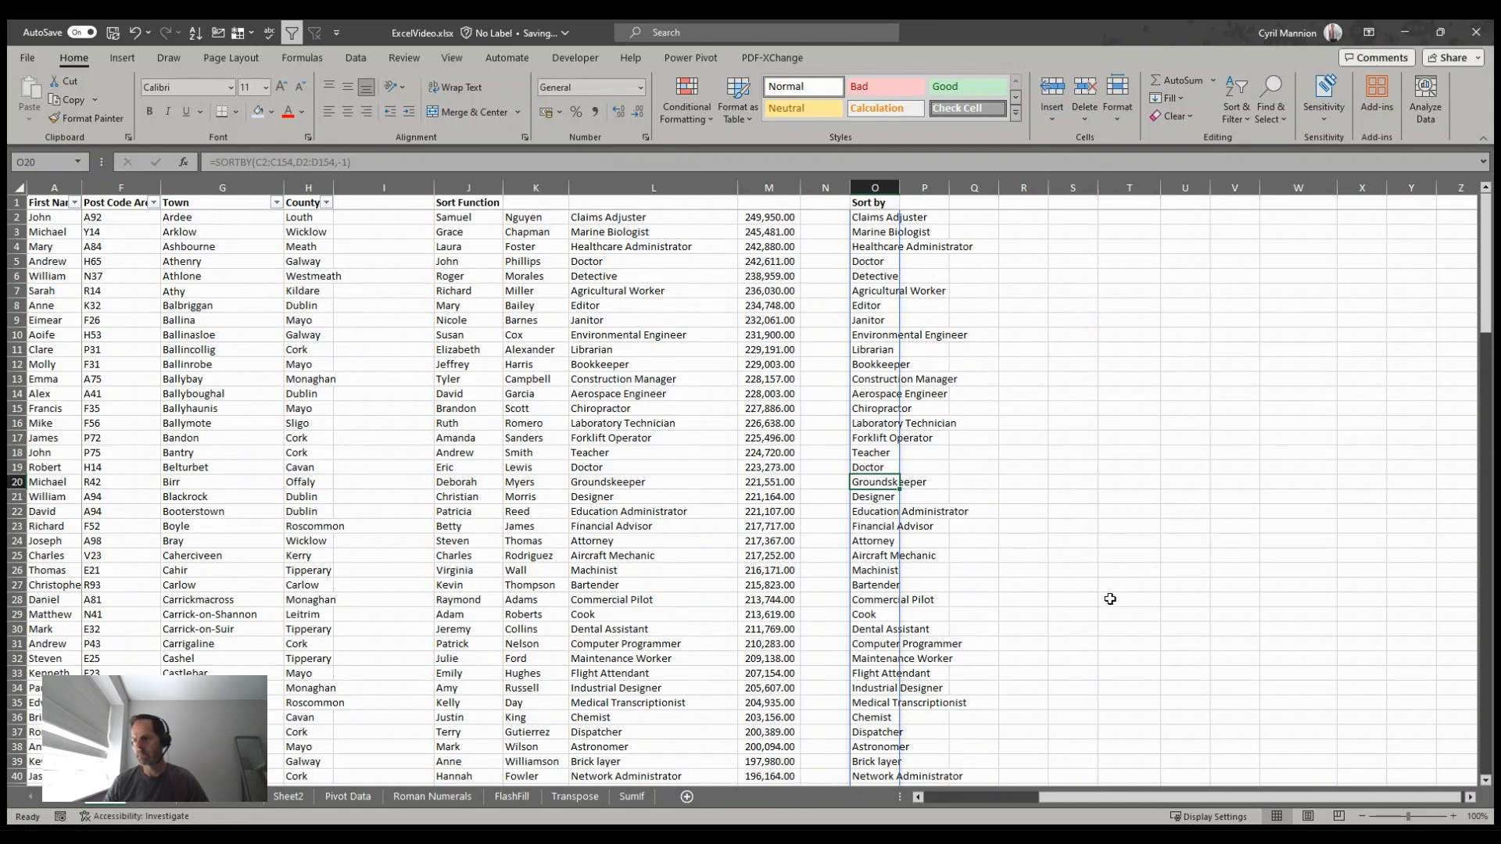
pyautogui.press('Left')
pyautogui.press('Left')
pyautogui.press('Left')
pyautogui.press('Left')
pyautogui.press('Left')
pyautogui.press('Left')
pyautogui.press('Left')
pyautogui.press('Left')
pyautogui.press('Left')
pyautogui.press('Left')
pyautogui.press('Left')
pyautogui.press('Left')
pyautogui.press('Left')
pyautogui.press('Left')
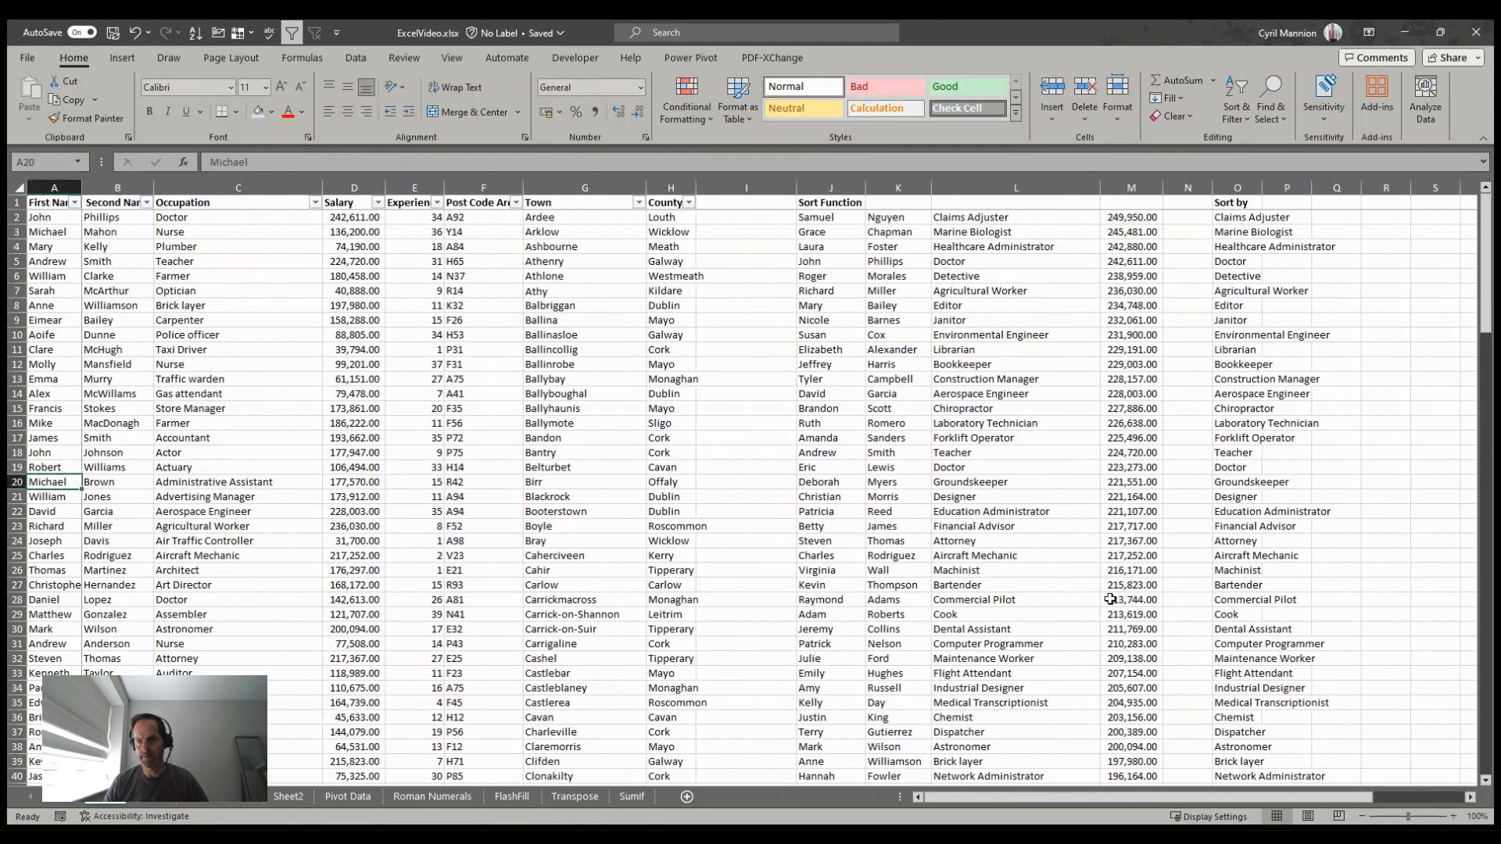
pyautogui.hotkey('ctrl', 'c')
pyautogui.press('Right')
pyautogui.press('Right')
pyautogui.press('Right')
pyautogui.press('Right')
pyautogui.press('Right')
pyautogui.press('Right')
pyautogui.press('Right')
pyautogui.press('Right')
pyautogui.press('Right')
pyautogui.press('Right')
pyautogui.press('Right')
pyautogui.press('Right')
pyautogui.press('Right')
pyautogui.press('Right')
pyautogui.press('Right')
pyautogui.press('Right')
pyautogui.press('Right')
pyautogui.press('Right')
pyautogui.press('Right')
pyautogui.press('Right')
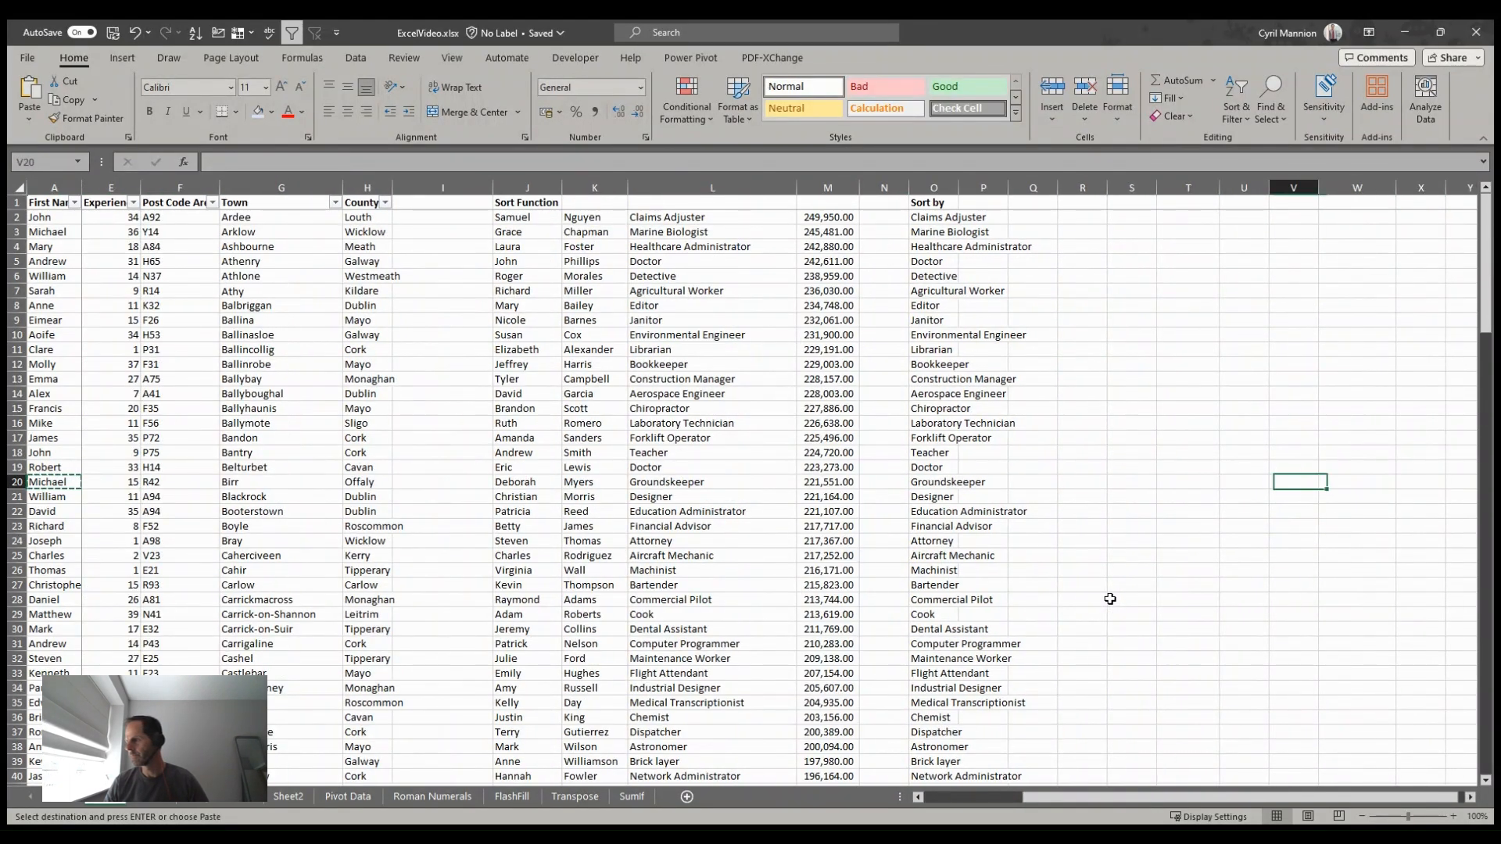
pyautogui.press('Return')
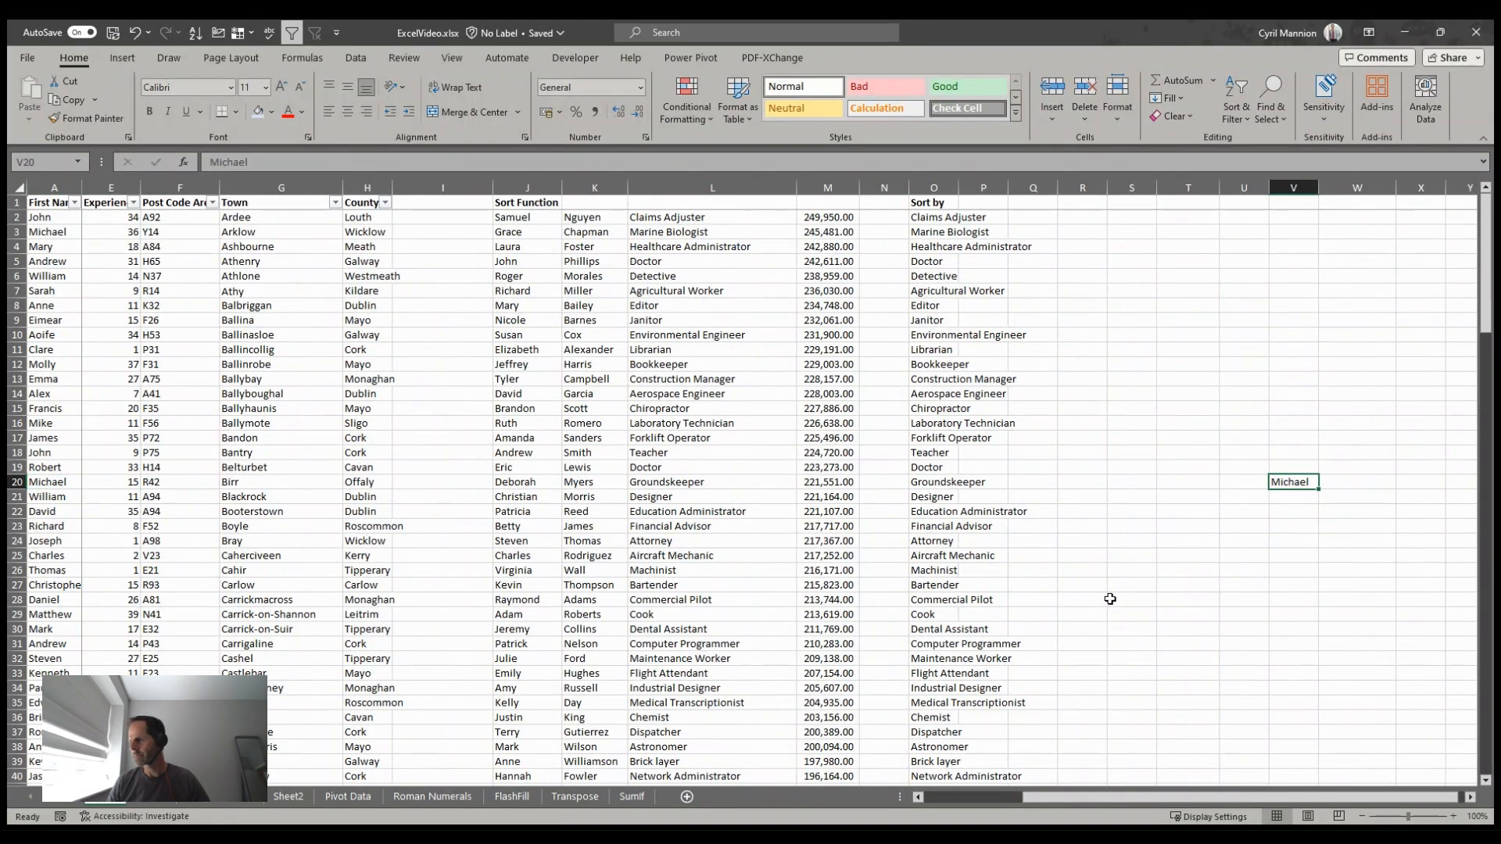
# Apply Merge & Center to cells V20:V21.
pyautogui.hotkey('shift', 'Down')
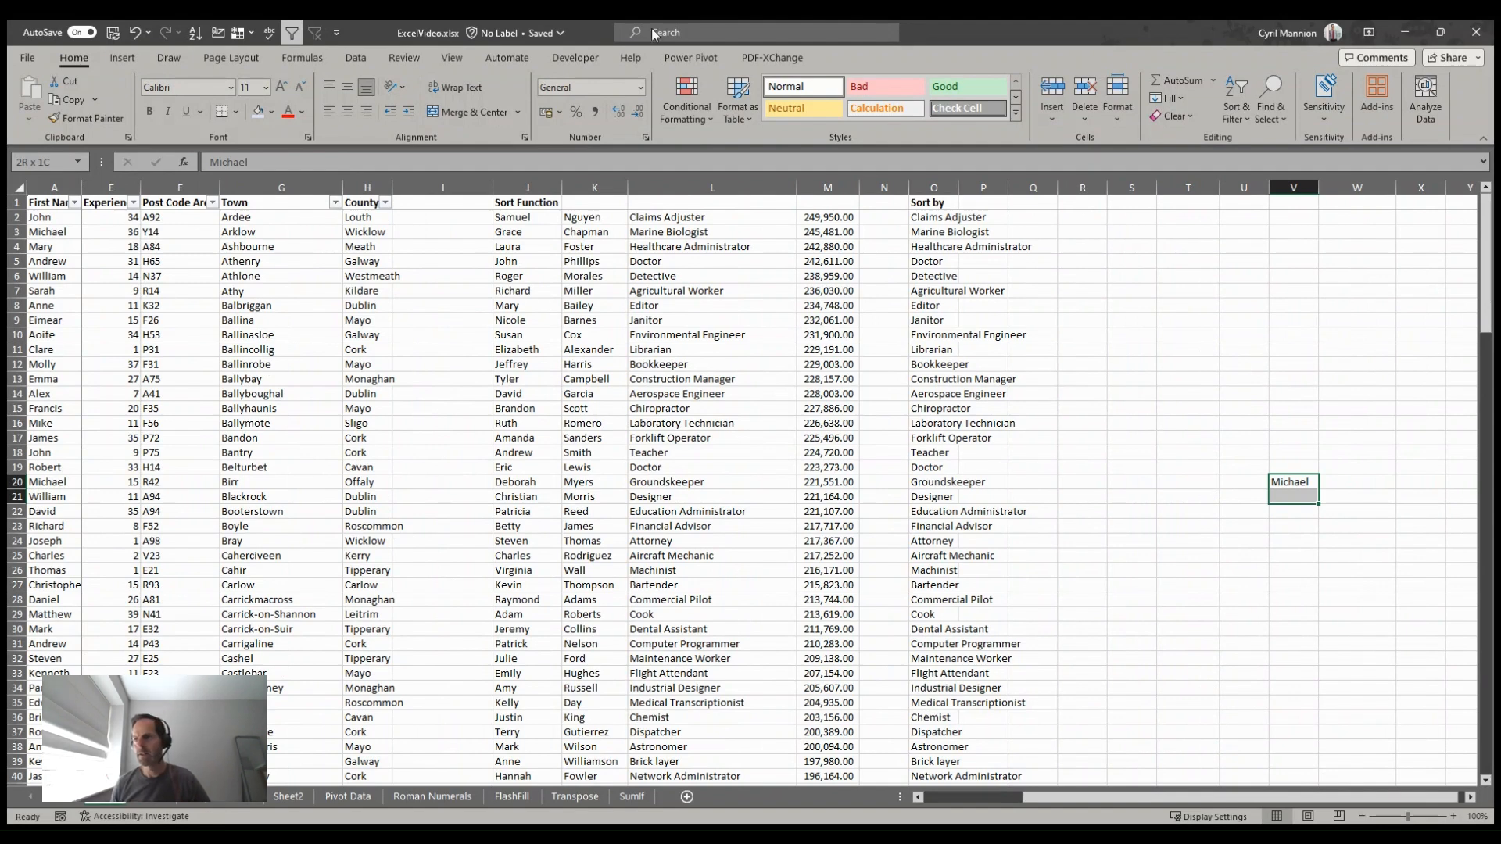
pyautogui.hotkey('alt', 'h')
pyautogui.press('m')
pyautogui.press('c')
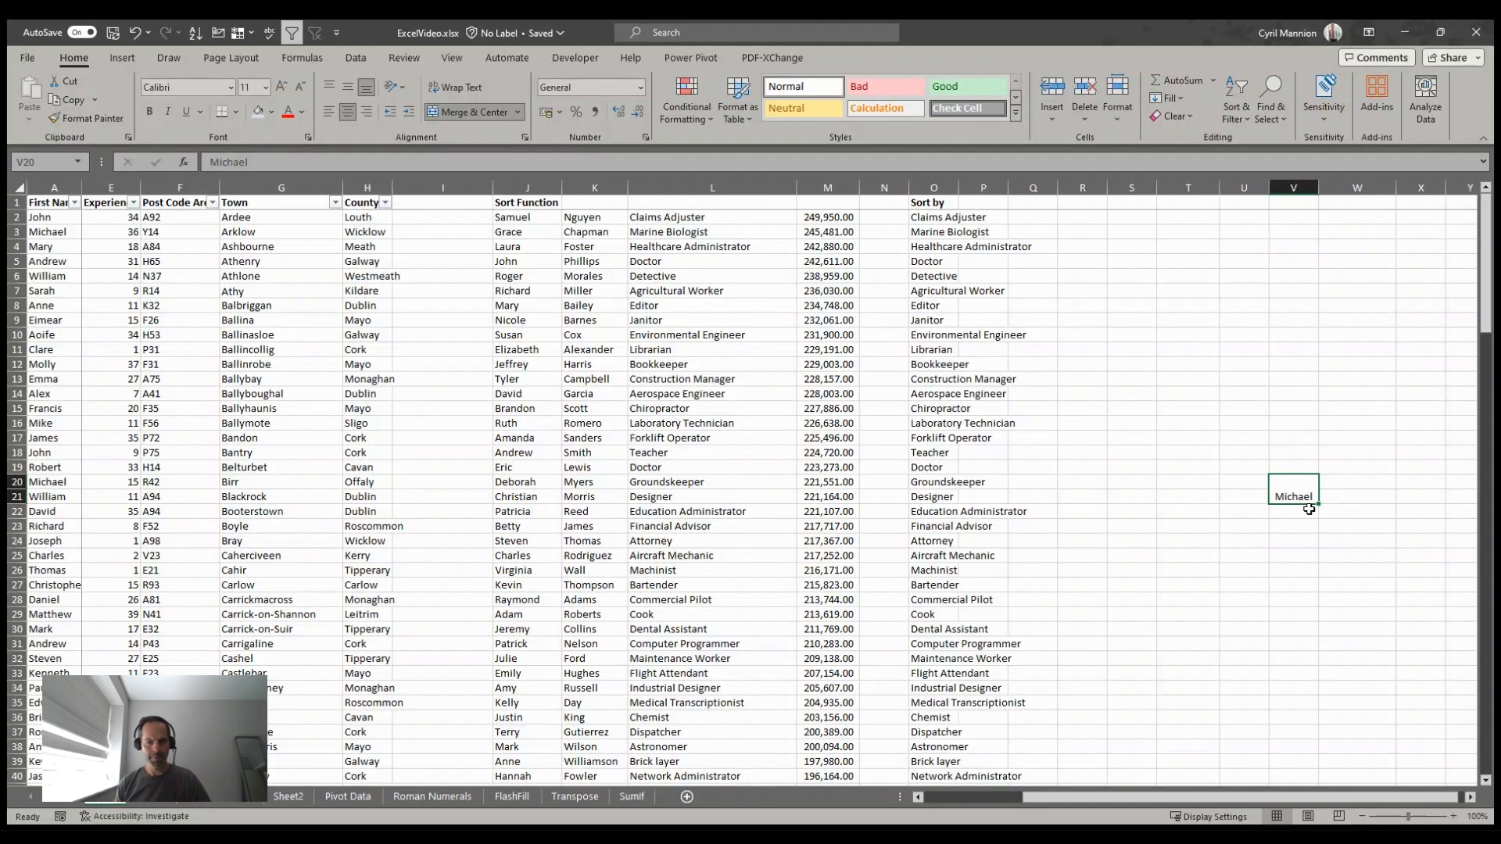
# Try top and bottom vertical alignment on the merged cell V20 and set it to Middle Align.
pyautogui.click(350, 89)
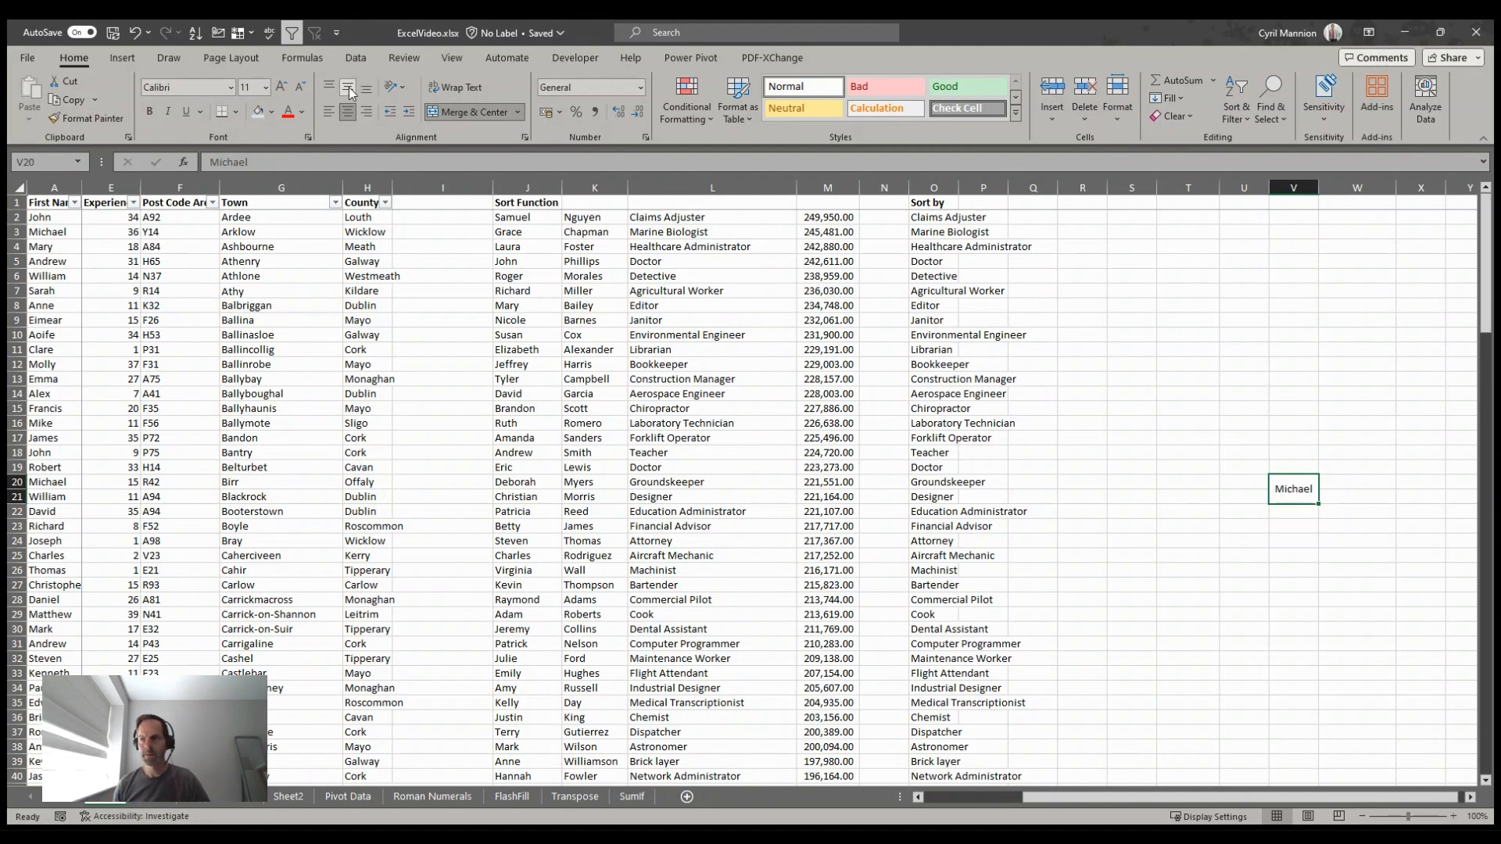
pyautogui.click(326, 89)
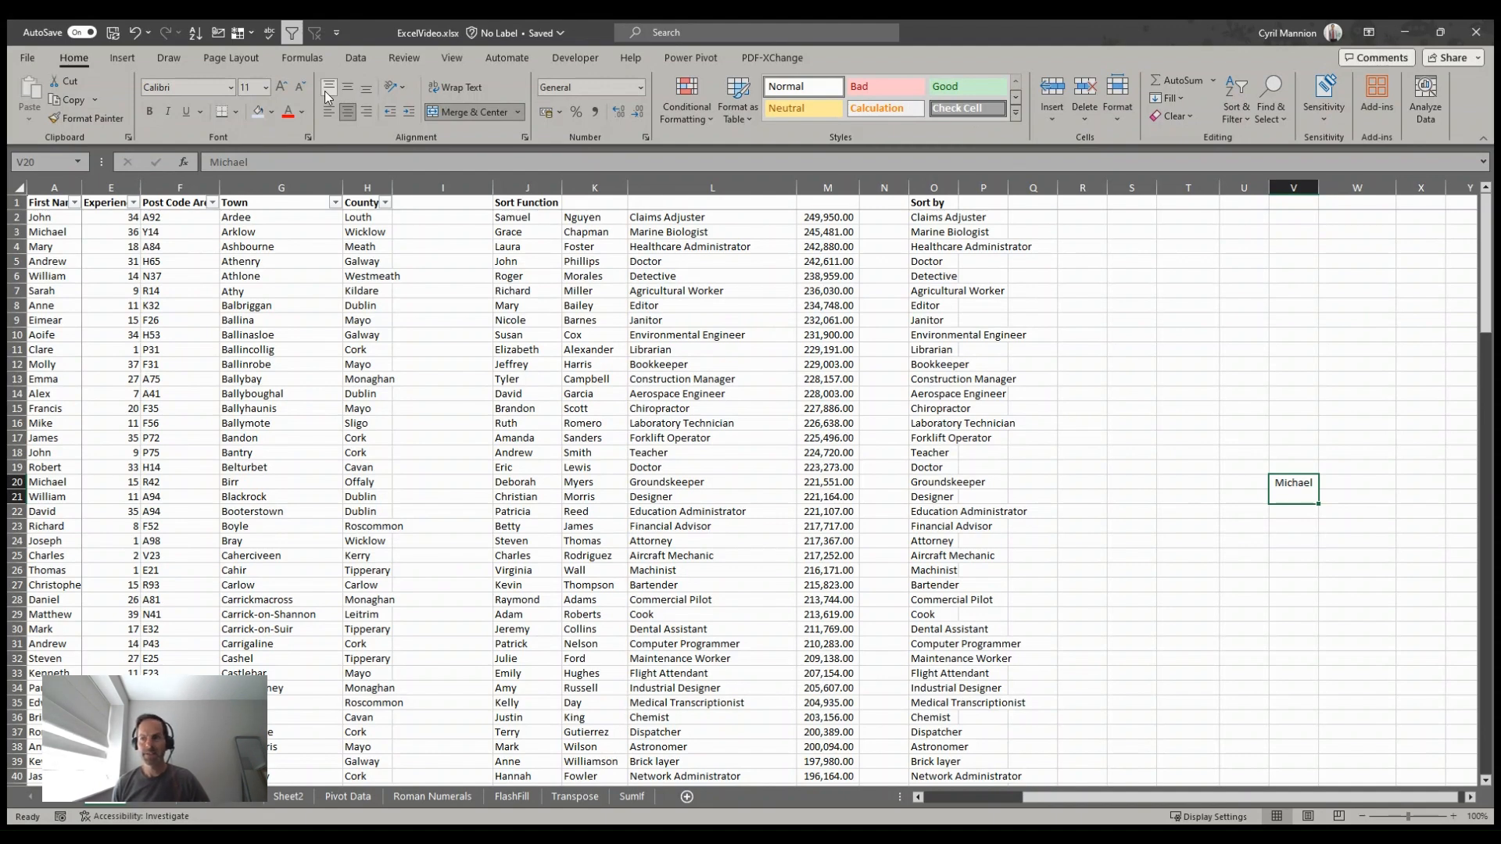
pyautogui.click(342, 92)
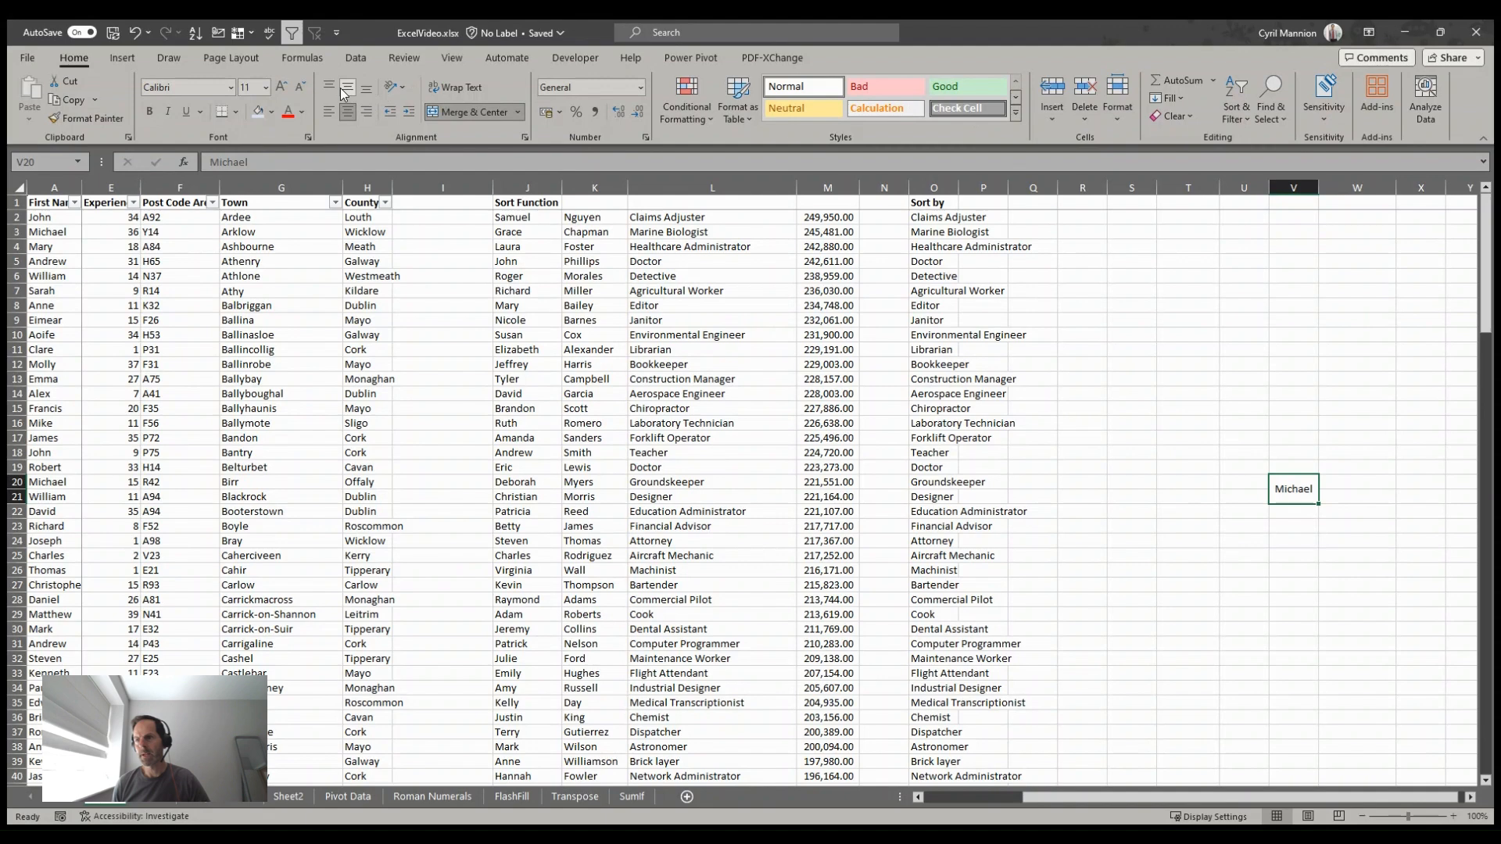
pyautogui.click(366, 88)
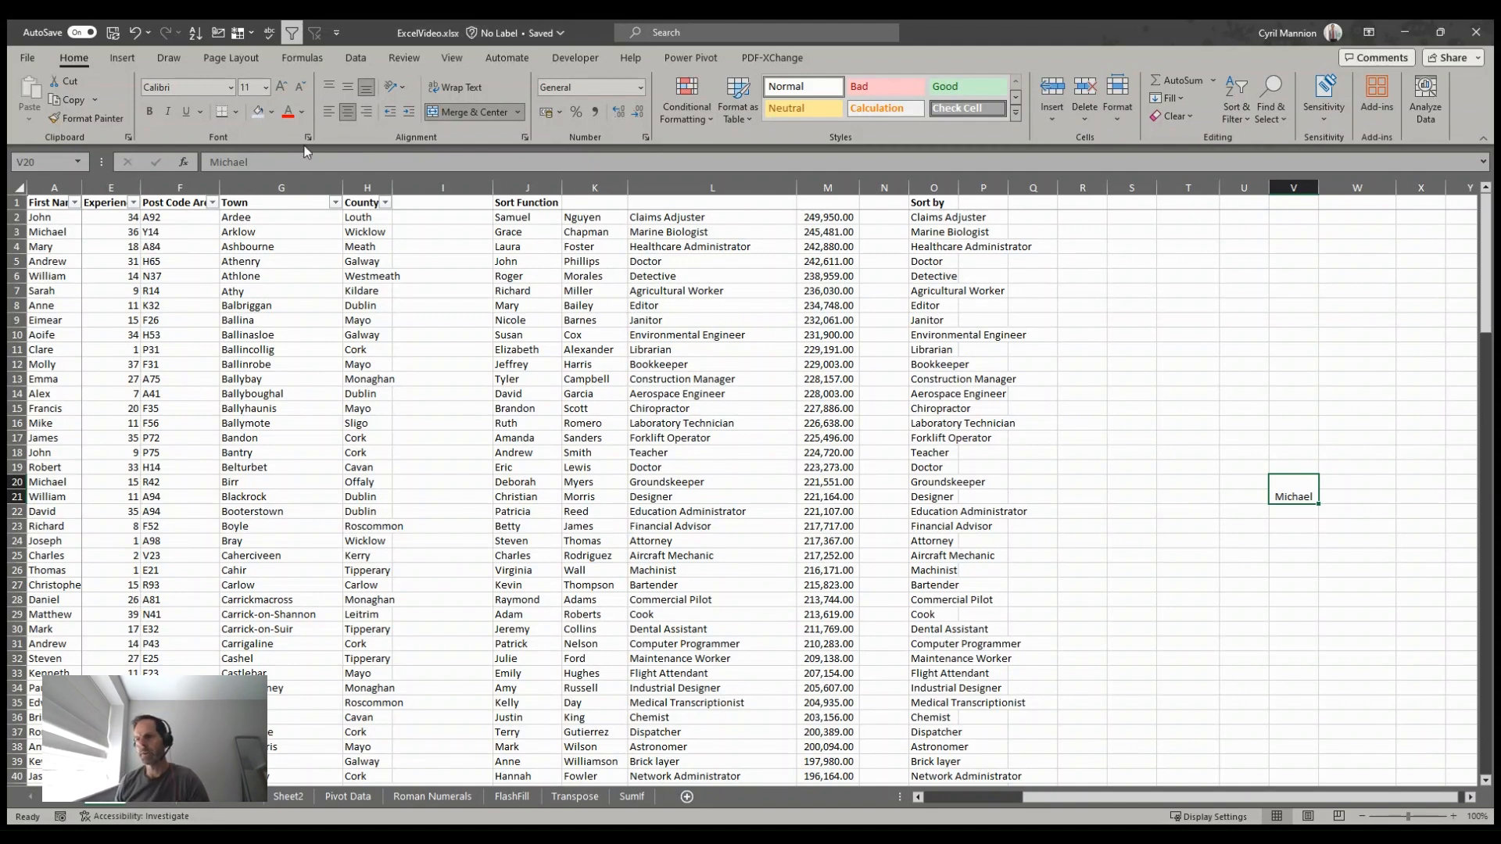
pyautogui.click(347, 88)
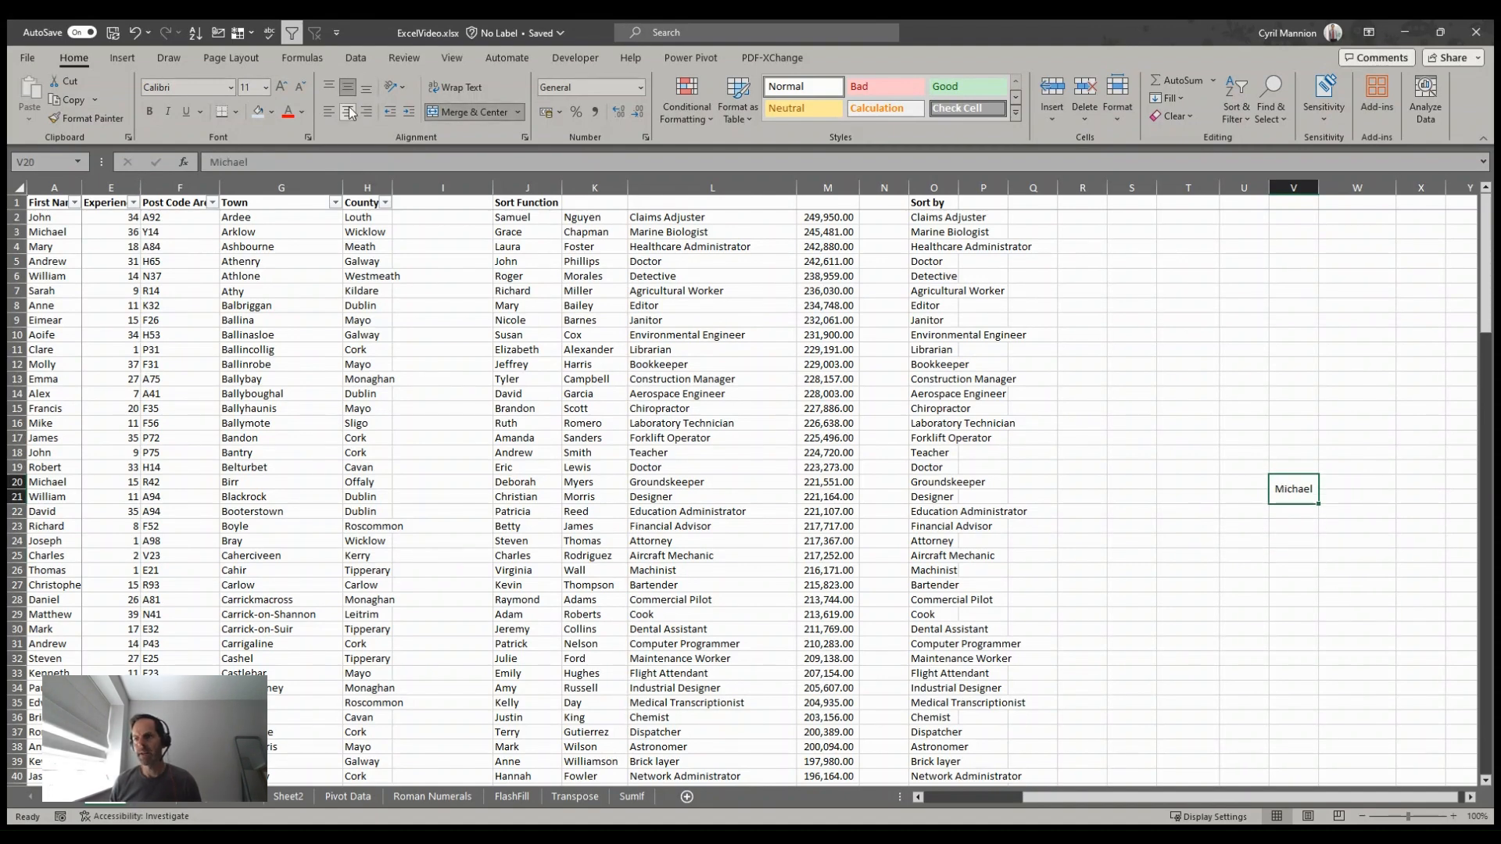
# Try left and right horizontal alignment on the merged cell V20 and return it to centre.
pyautogui.click(329, 115)
pyautogui.click(366, 114)
pyautogui.click(348, 114)
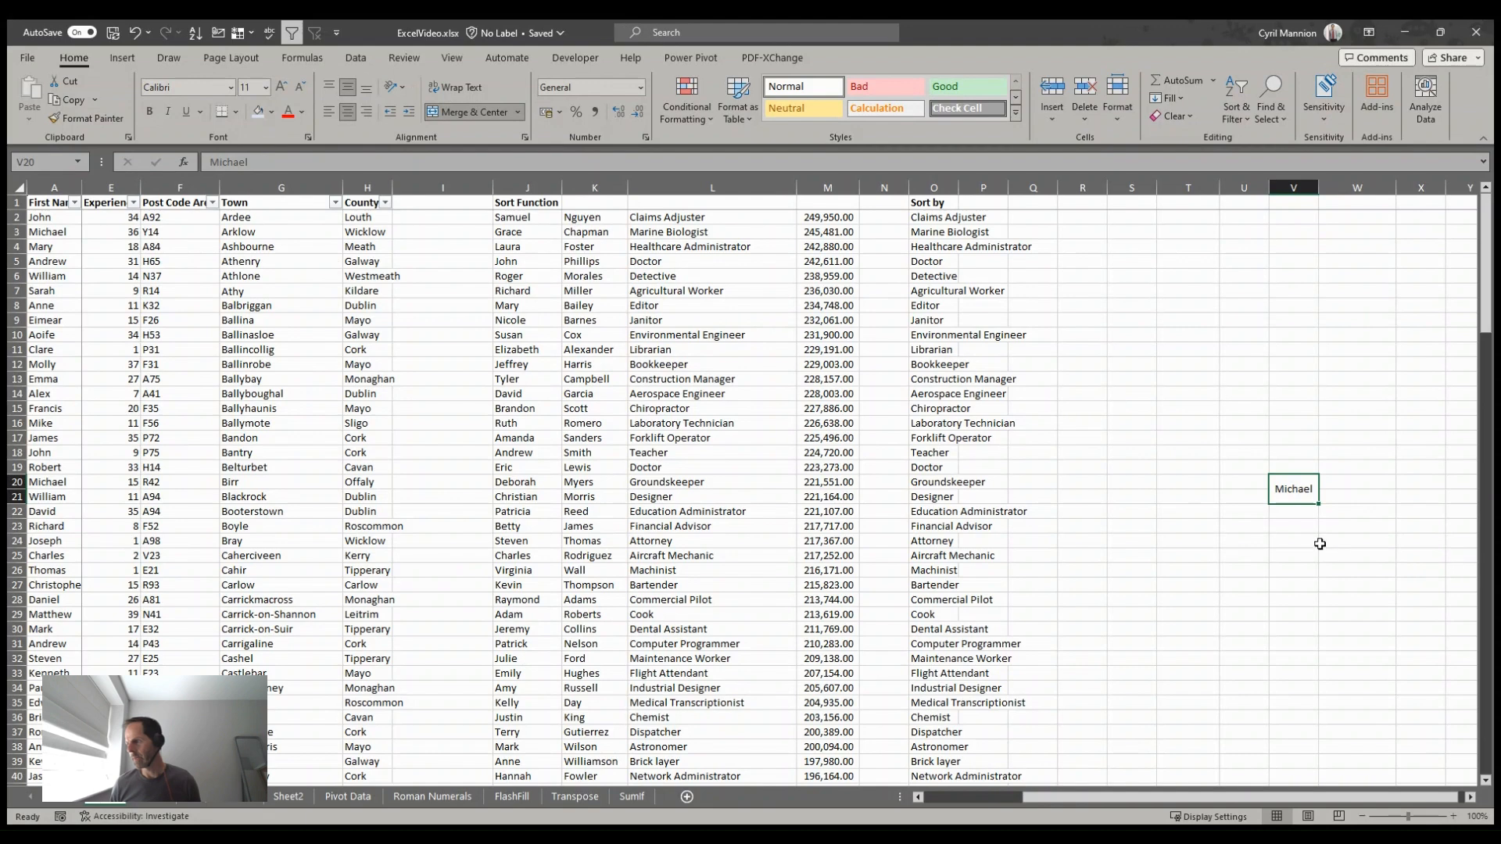
# Increase the indent of the text in the merged cell V20 by three levels.
pyautogui.click(1296, 529)
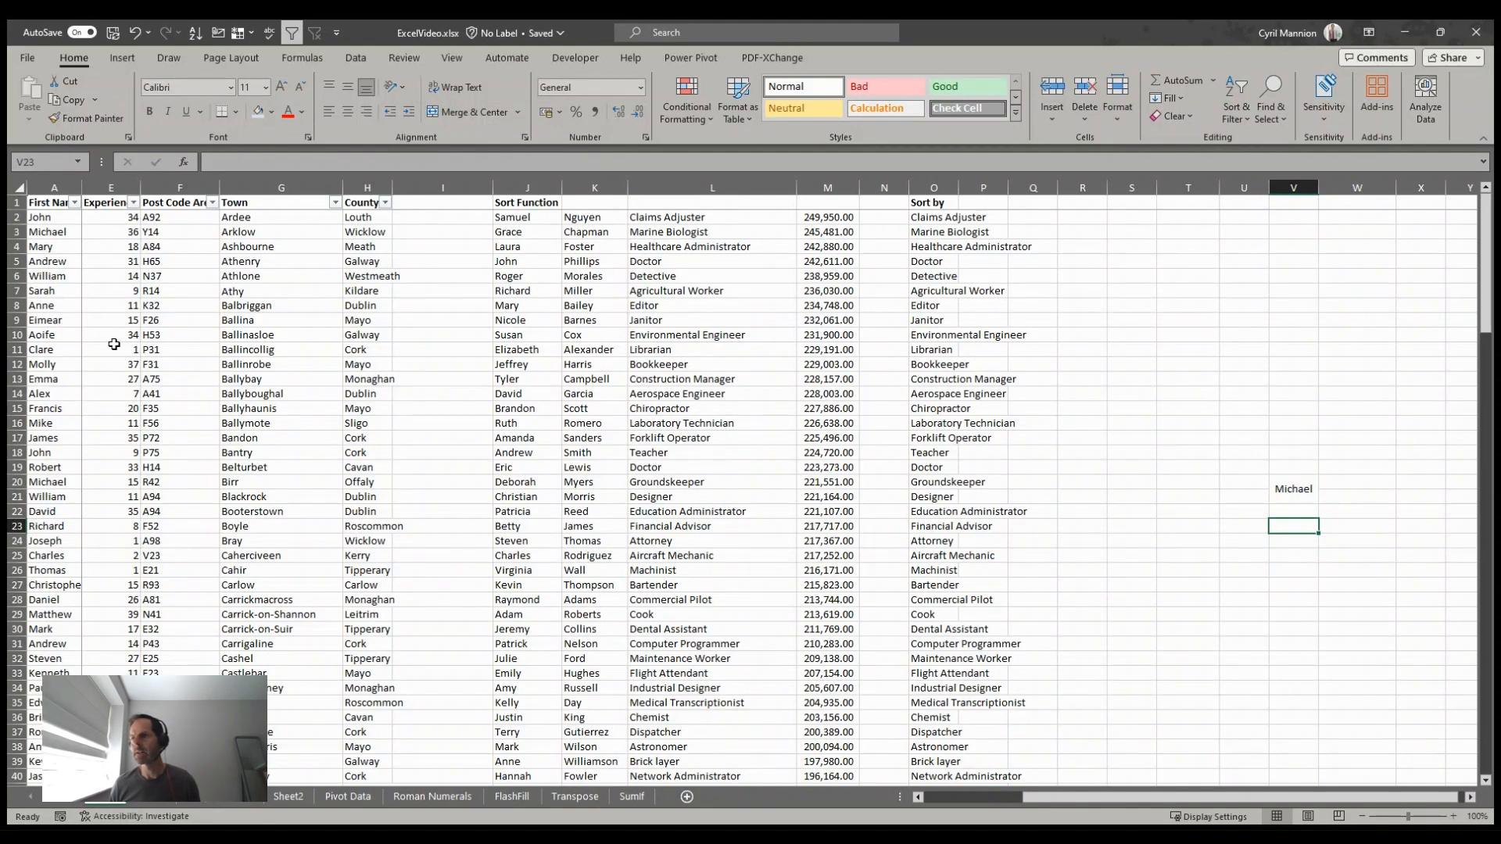
pyautogui.click(1274, 484)
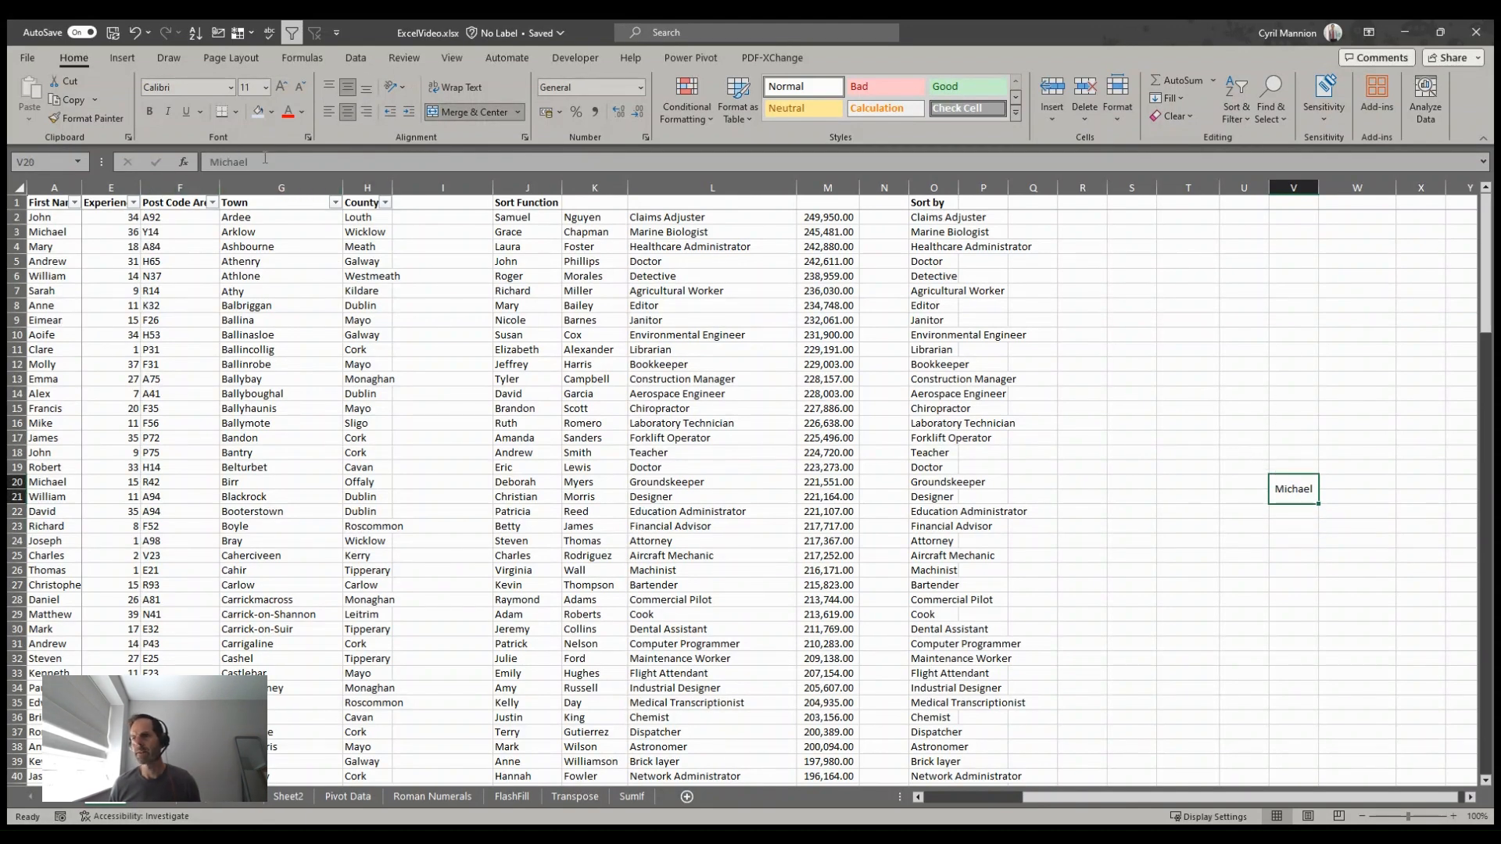
pyautogui.click(414, 114)
pyautogui.click(414, 114)
pyautogui.click(414, 114)
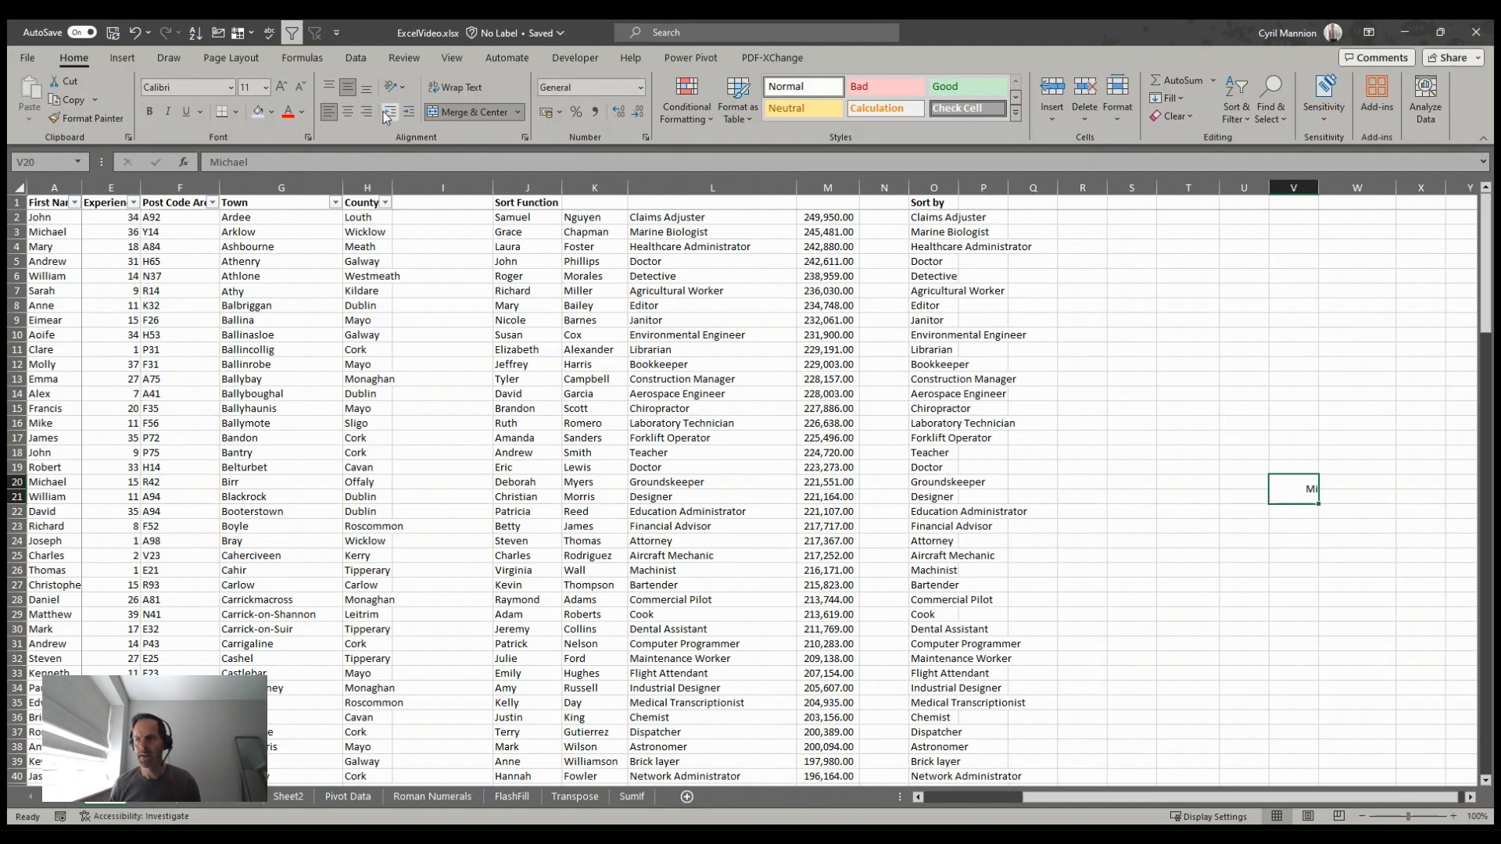
# Remove the three indent levels from the merged cell V20 and delete its text.
pyautogui.click(386, 116)
pyautogui.click(386, 116)
pyautogui.click(386, 116)
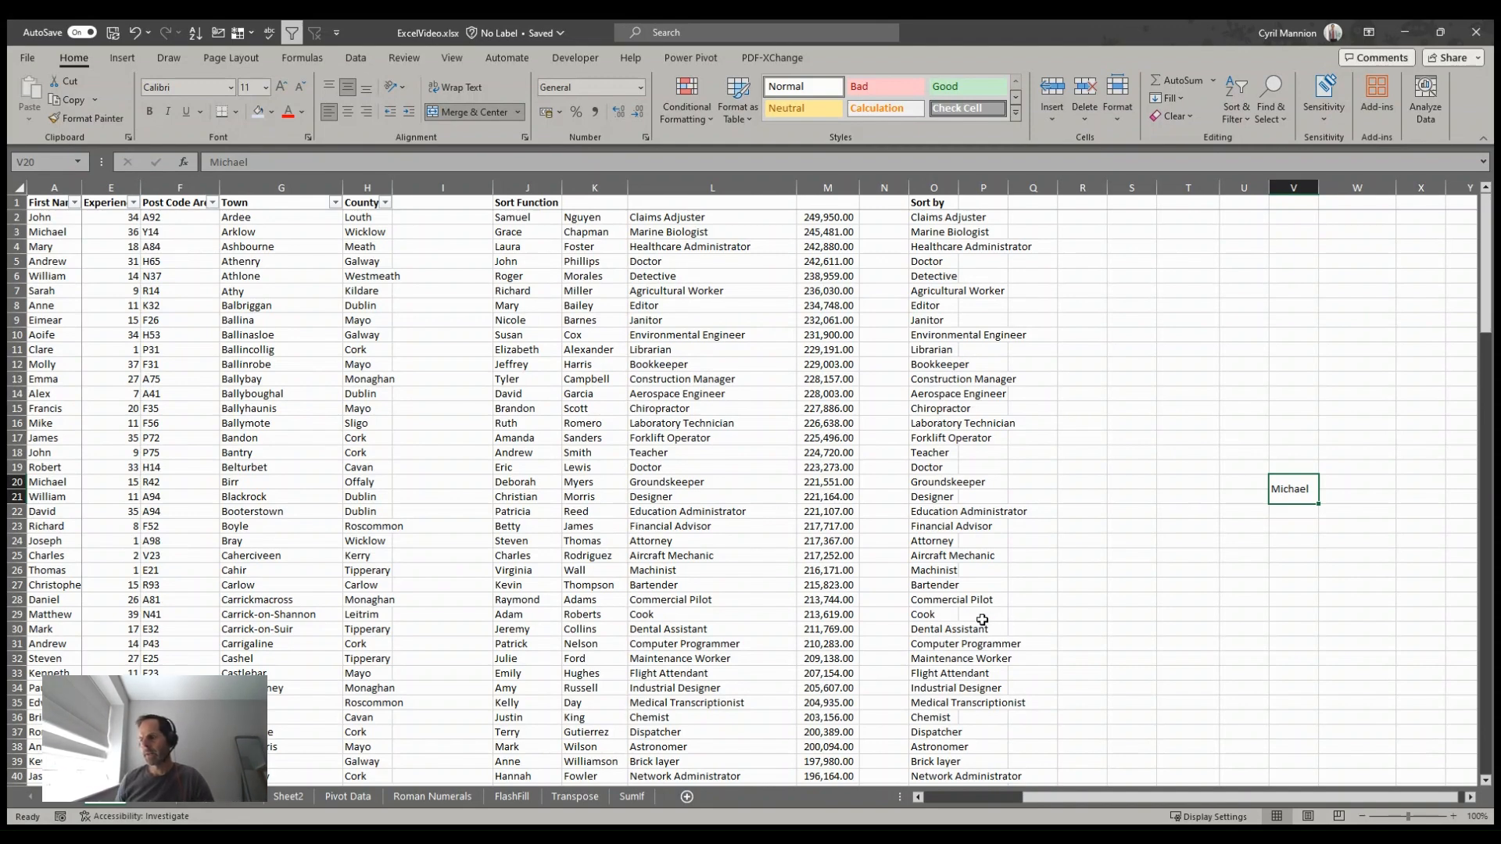
pyautogui.press('Delete')
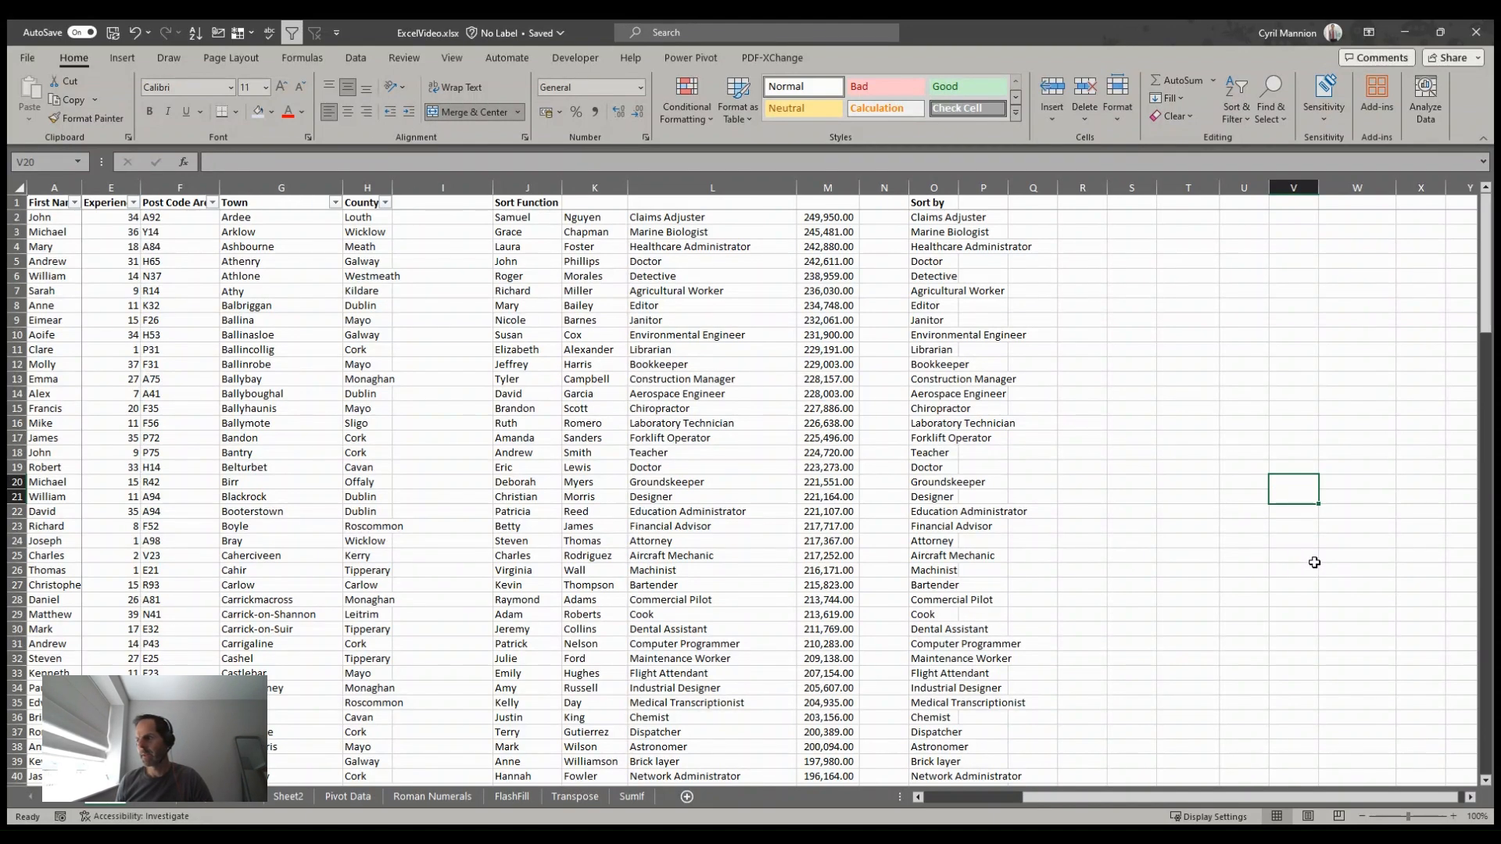
# Copy the salary in M22, paste it as a value only into U18 and apply Comma Style to it.
pyautogui.click(829, 513)
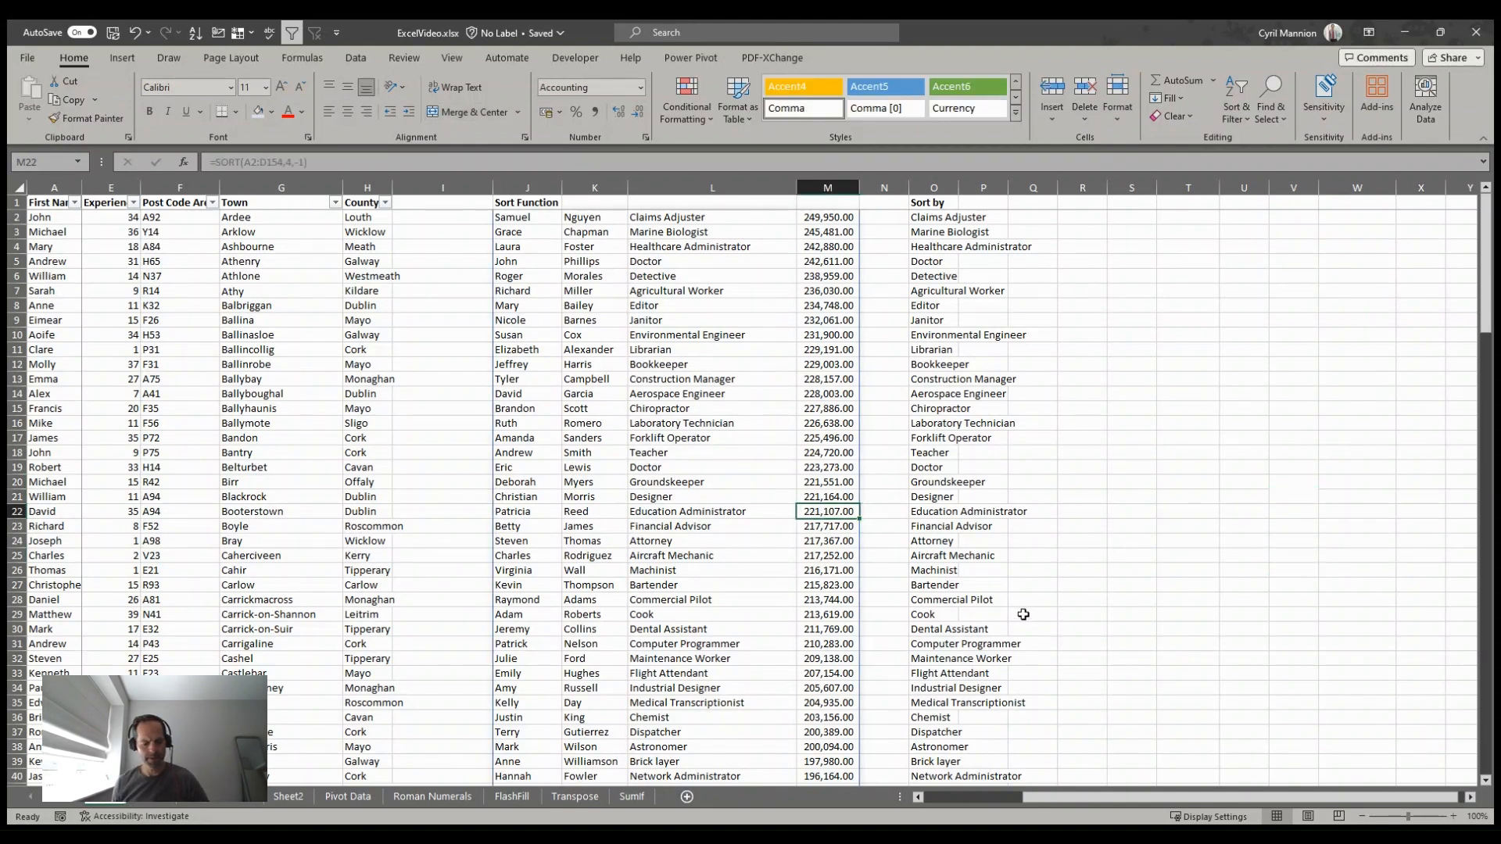
pyautogui.hotkey('ctrl', 'c')
pyautogui.click(1244, 452)
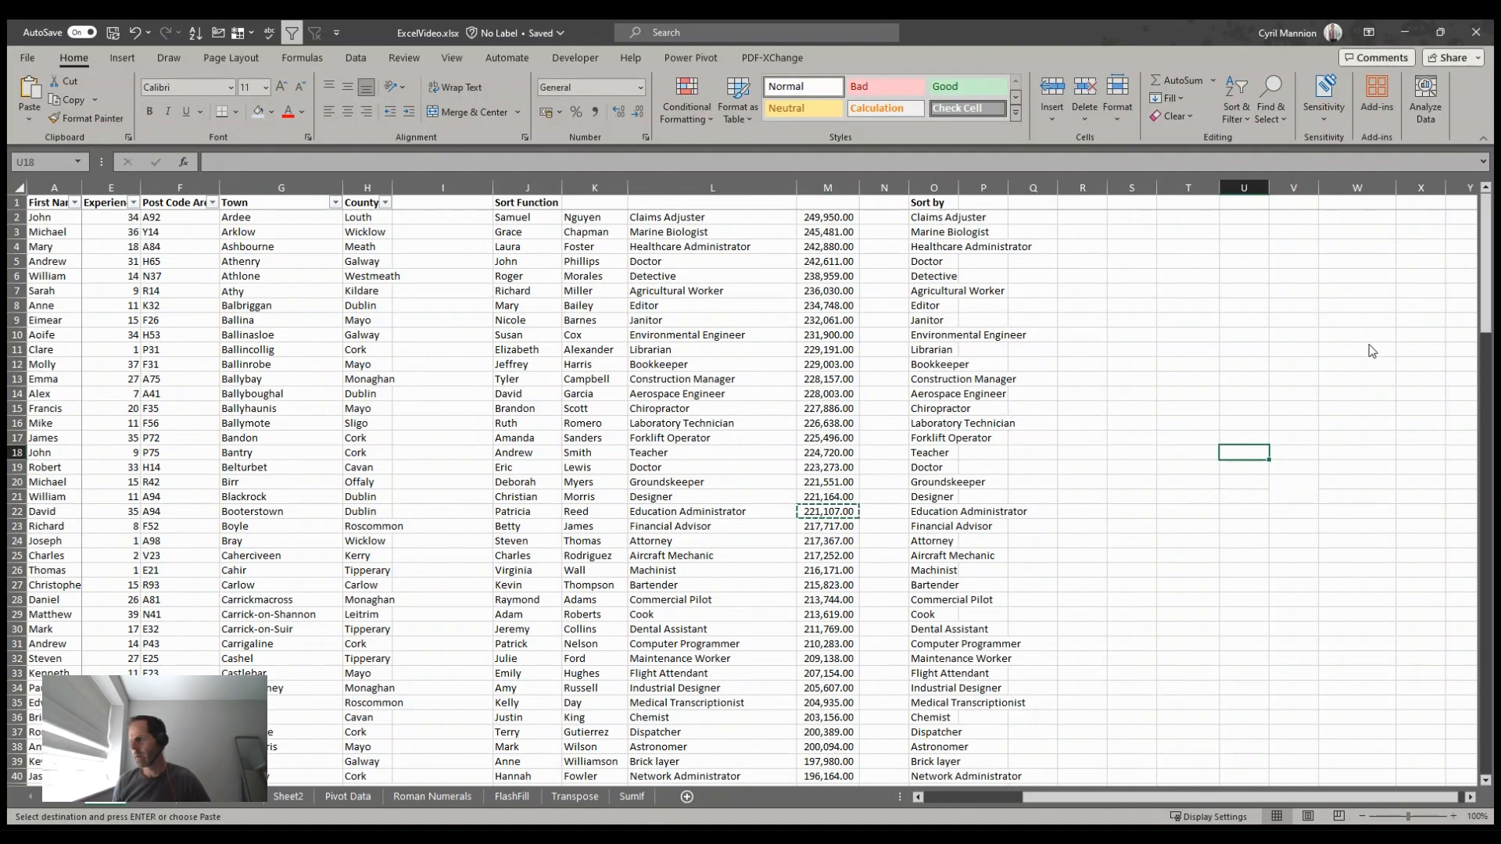
pyautogui.hotkey('ctrl', 'shift', 'v')
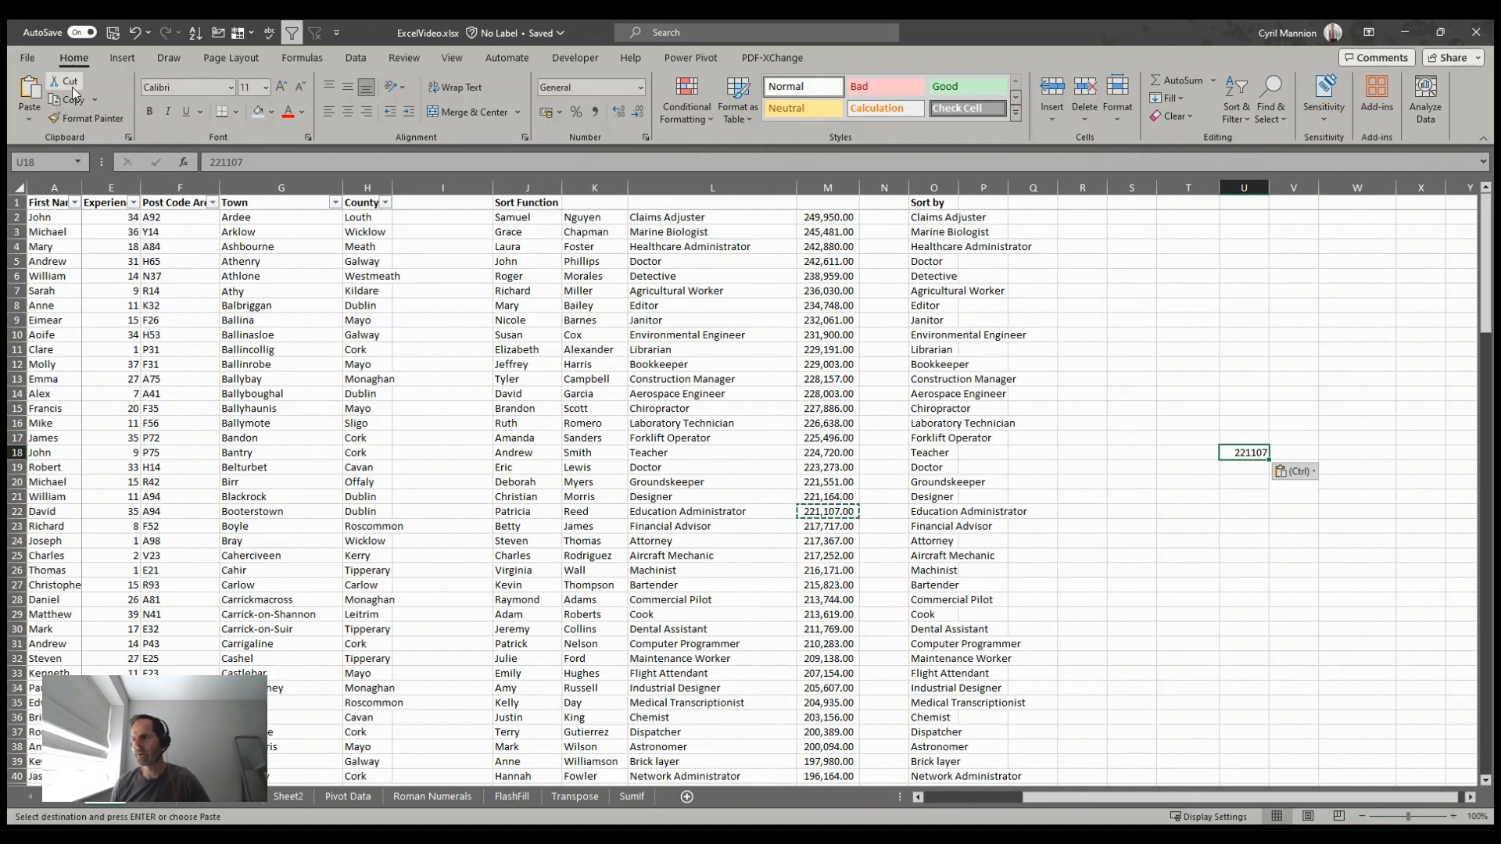
pyautogui.click(591, 113)
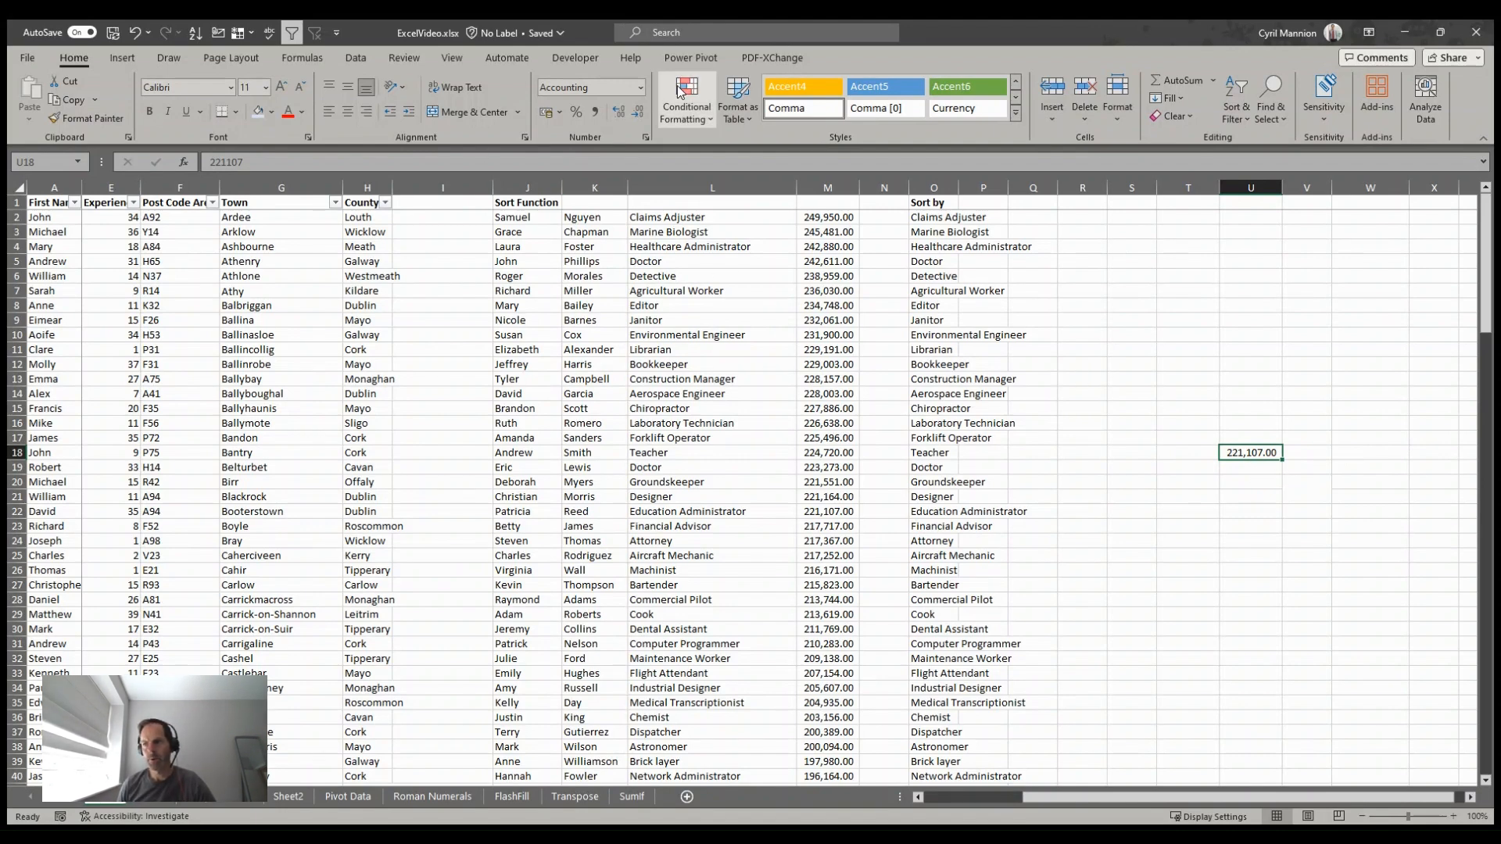
# Reduce the number in U18 to no decimal places and bring it back to two.
pyautogui.click(638, 114)
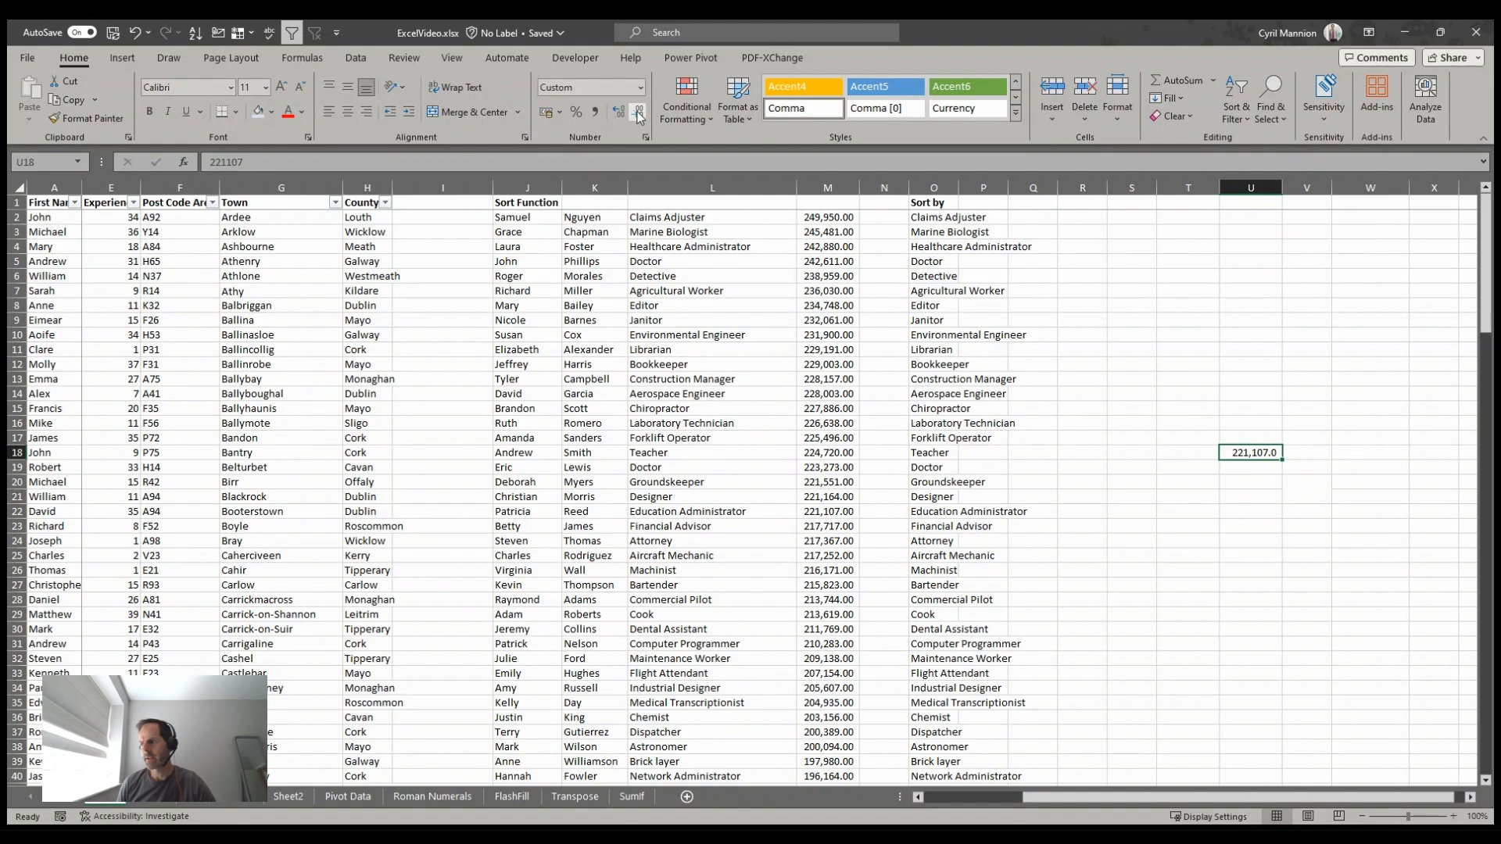
pyautogui.click(639, 114)
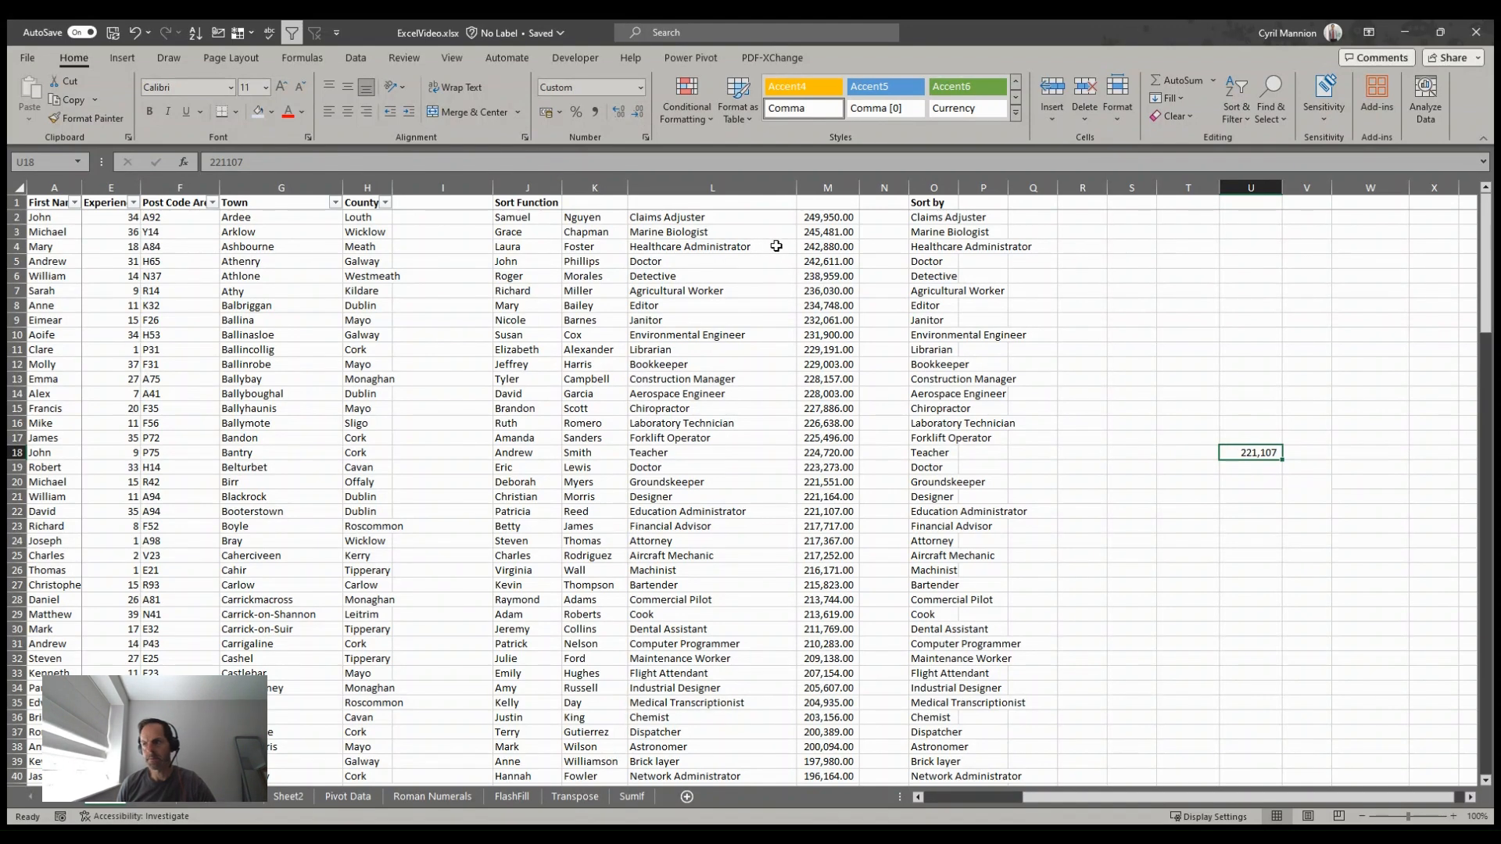
pyautogui.click(618, 113)
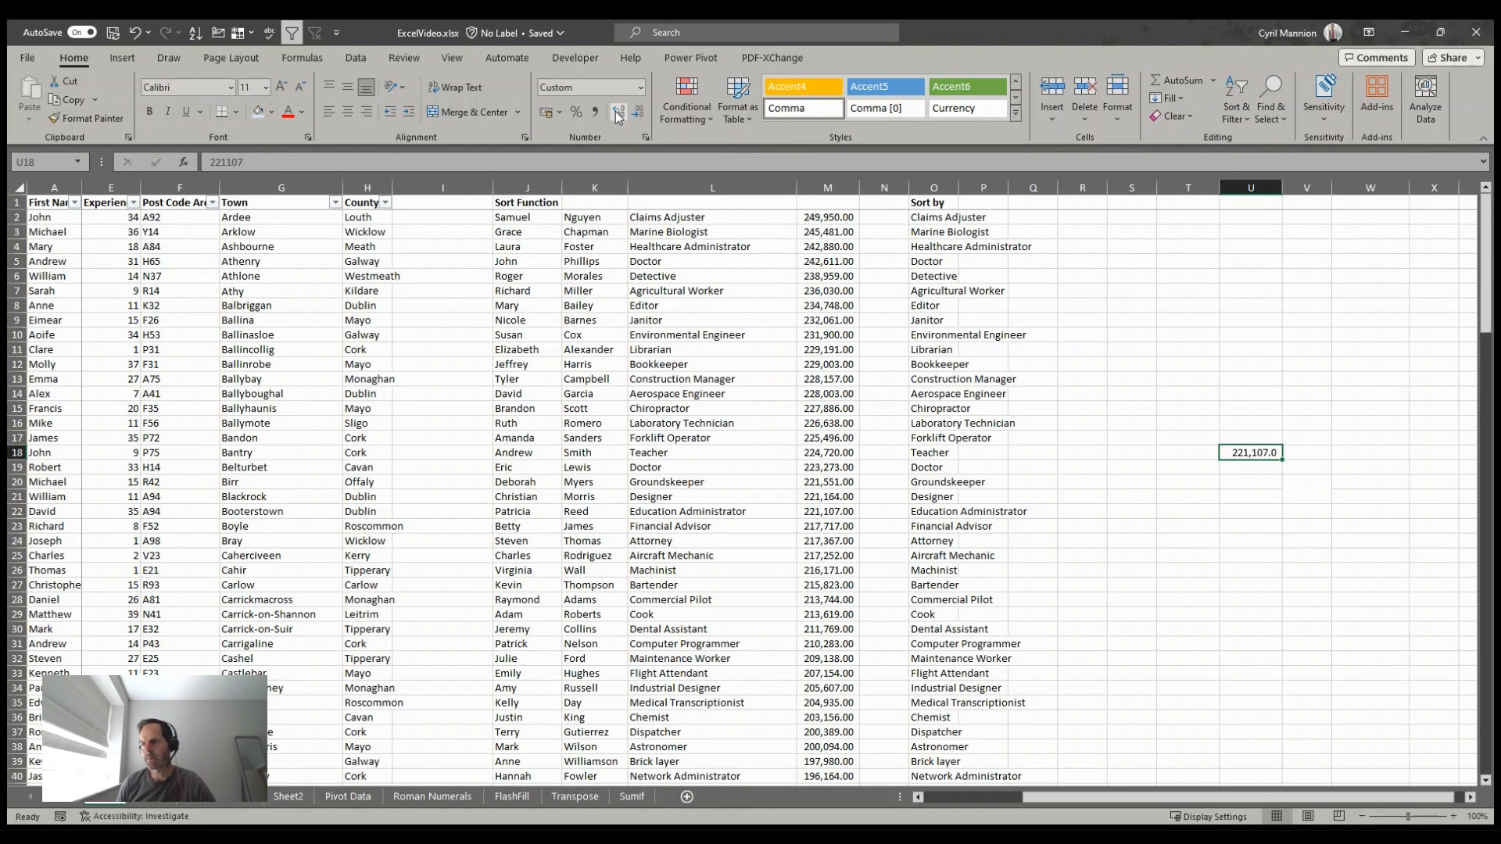
pyautogui.click(620, 113)
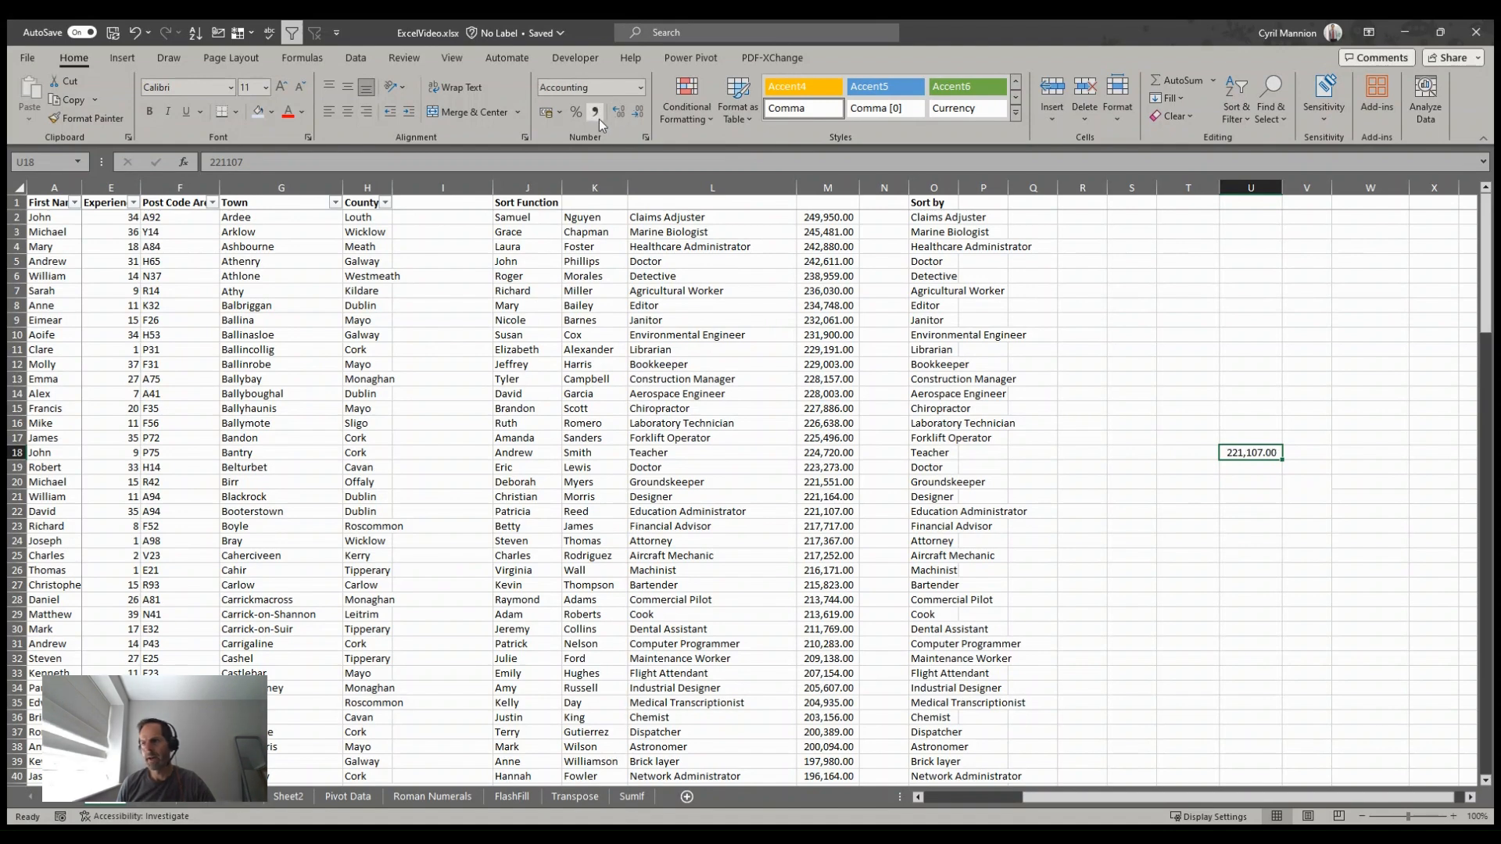